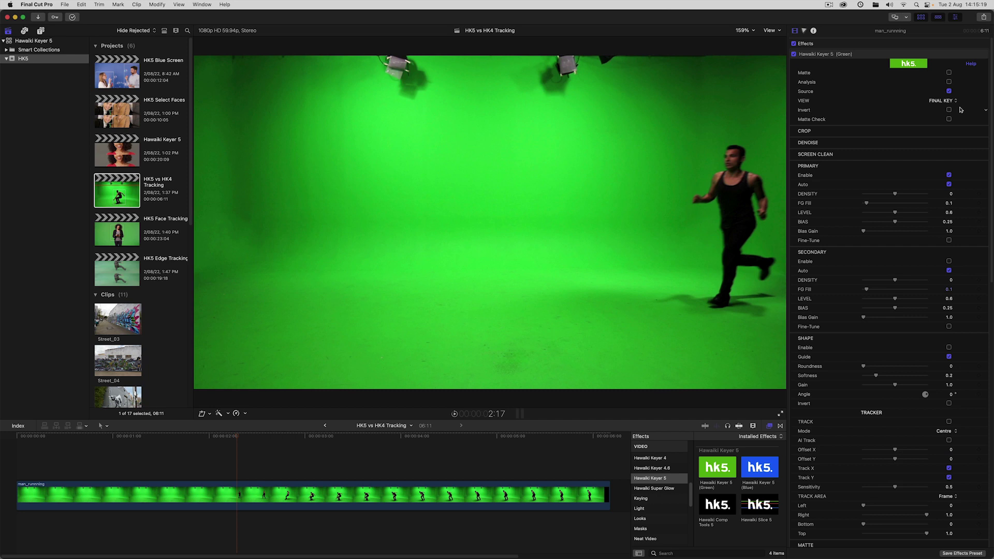
- Check the analysis and matte check views, then enable the Secondary key
click(949, 81)
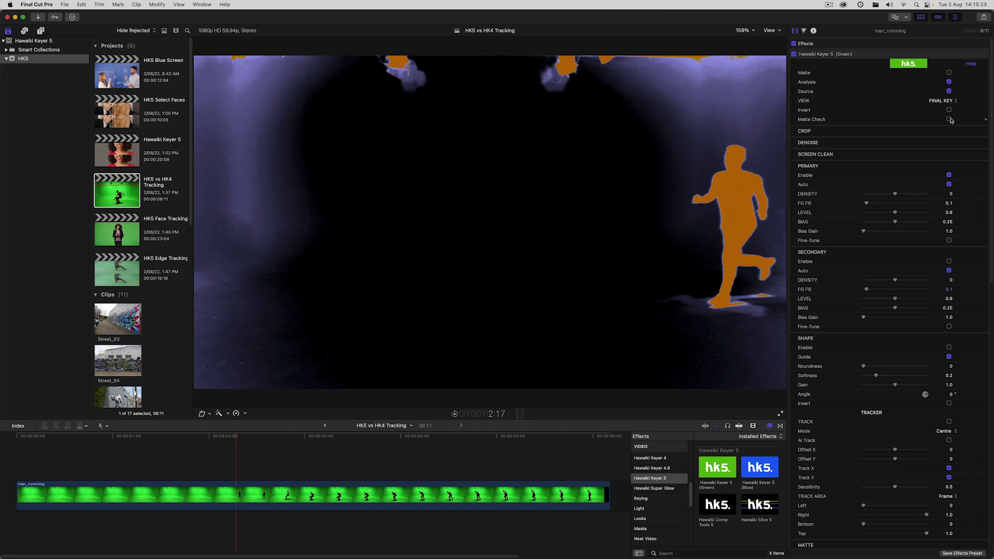
click(949, 119)
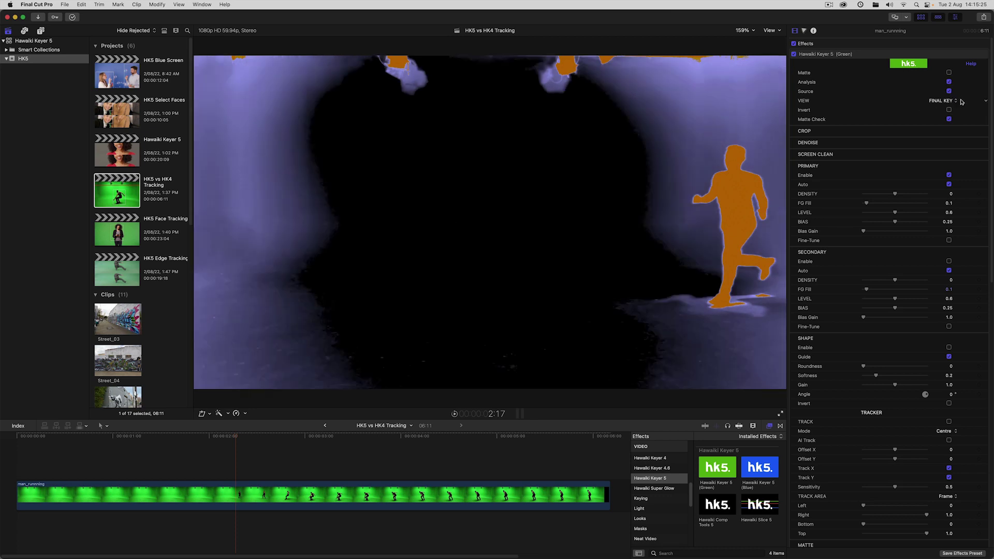
click(949, 119)
click(948, 82)
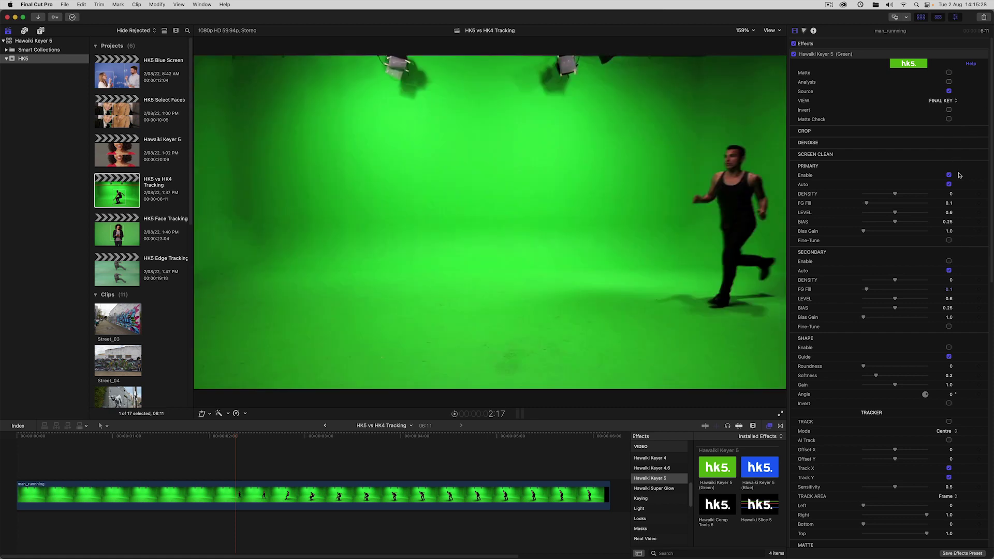
click(949, 261)
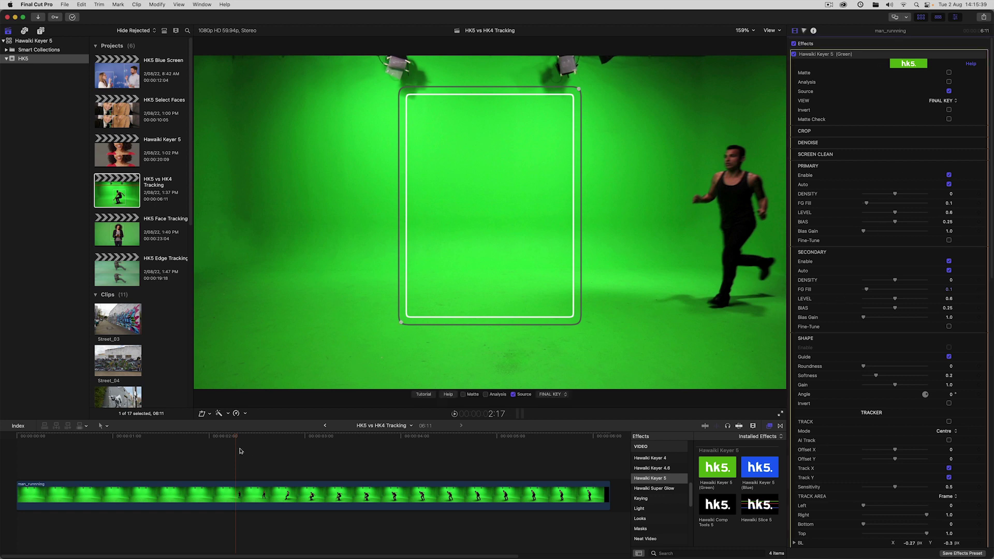
- At 3:10, resize the shape guide around the crouching dancer, bottom-left corner at -0.28, -0.45
drag(237, 436, 323, 433)
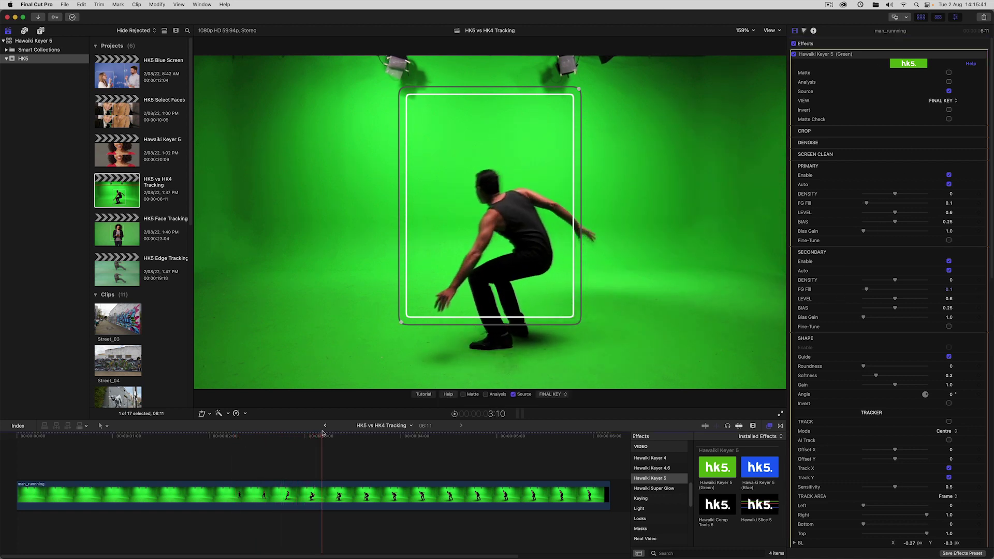
drag(404, 325, 405, 368)
drag(579, 89, 632, 108)
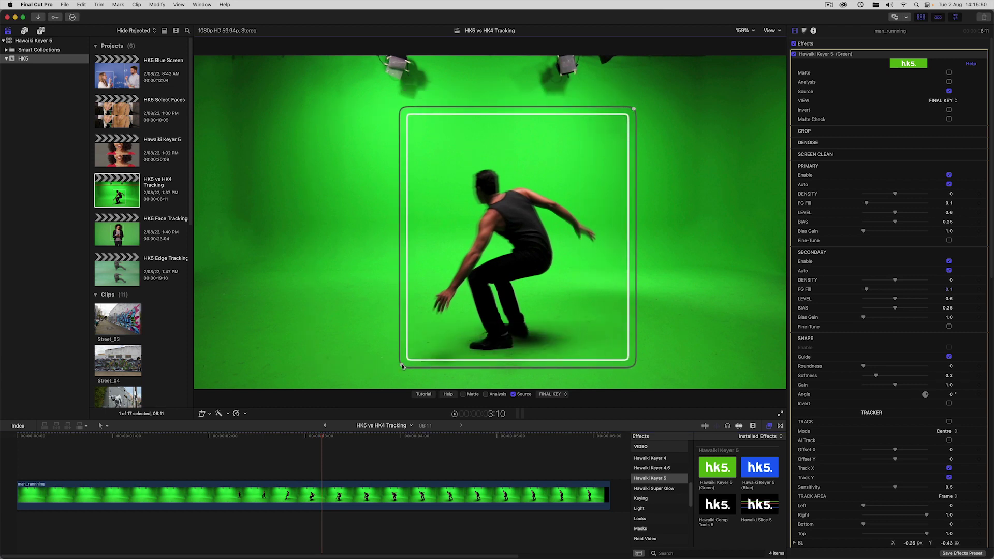
drag(403, 367, 404, 366)
drag(634, 109, 600, 106)
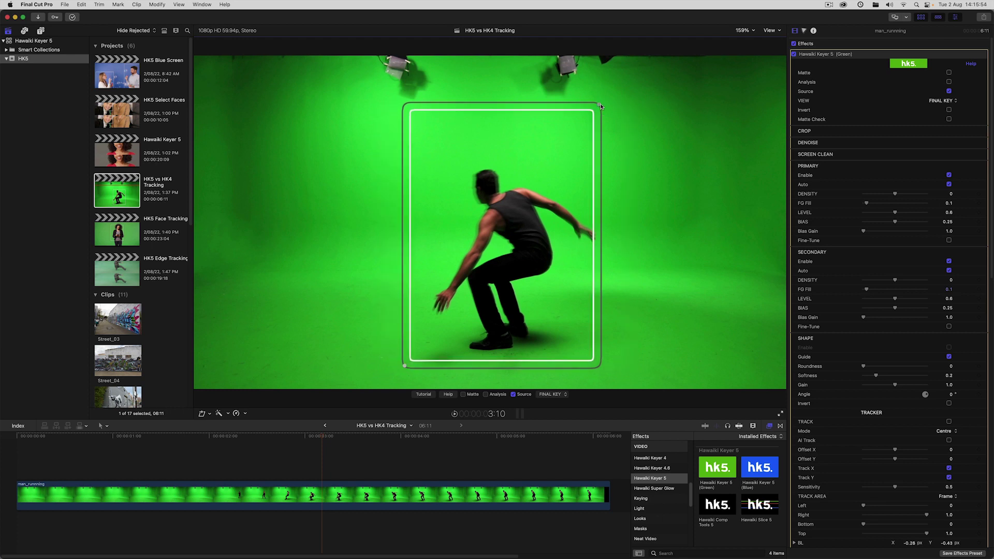
- Set the keyer view to Shape with Source shown, and widen the guide slightly rightward
click(550, 395)
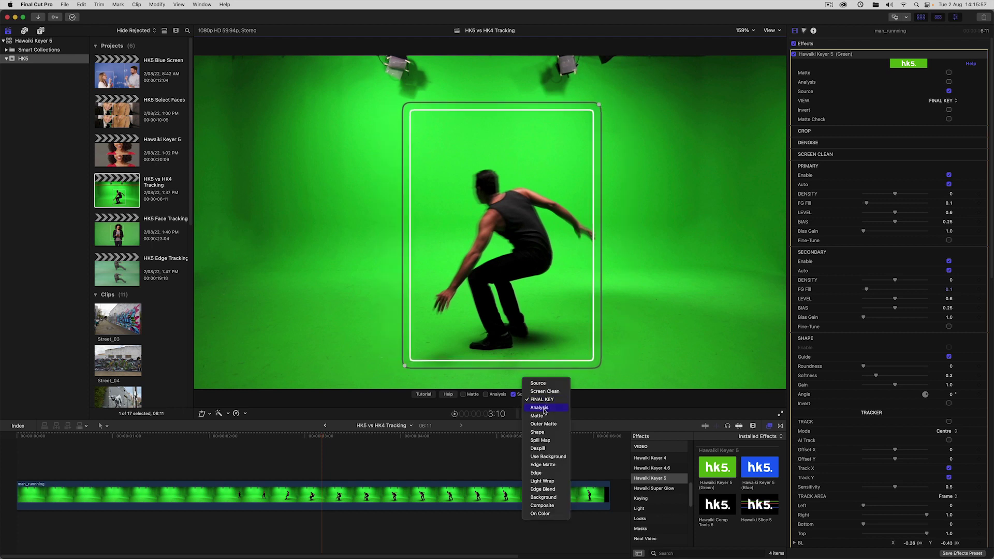
click(546, 432)
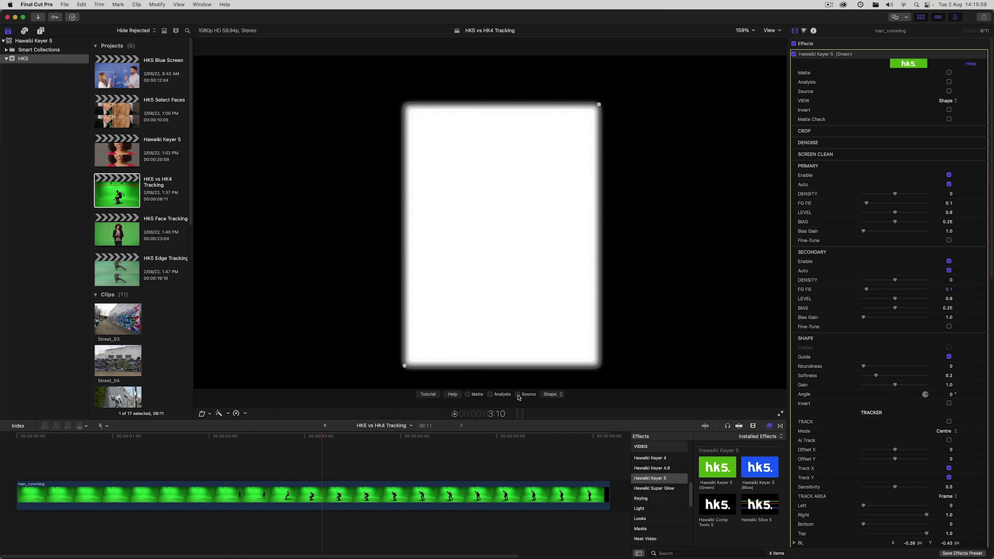
click(518, 395)
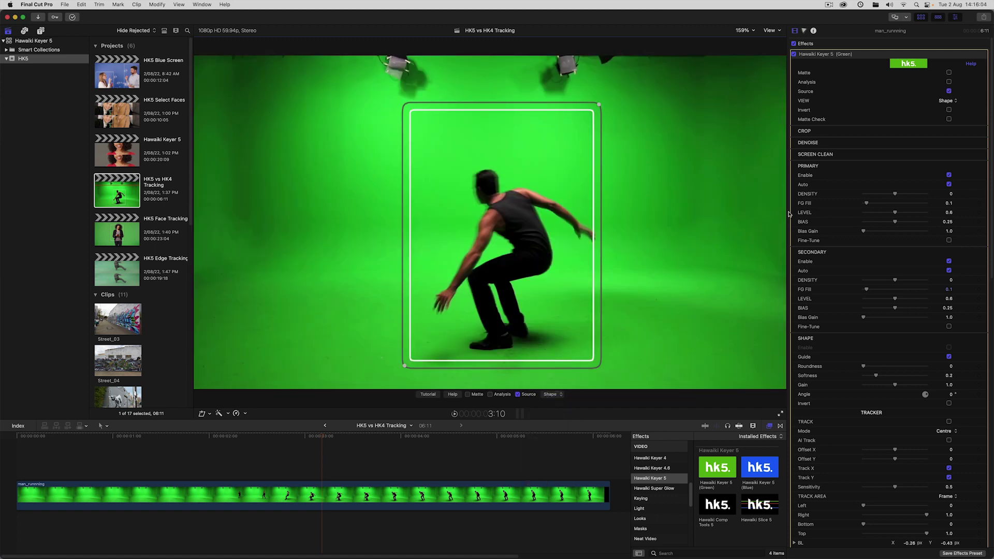
drag(599, 108, 609, 105)
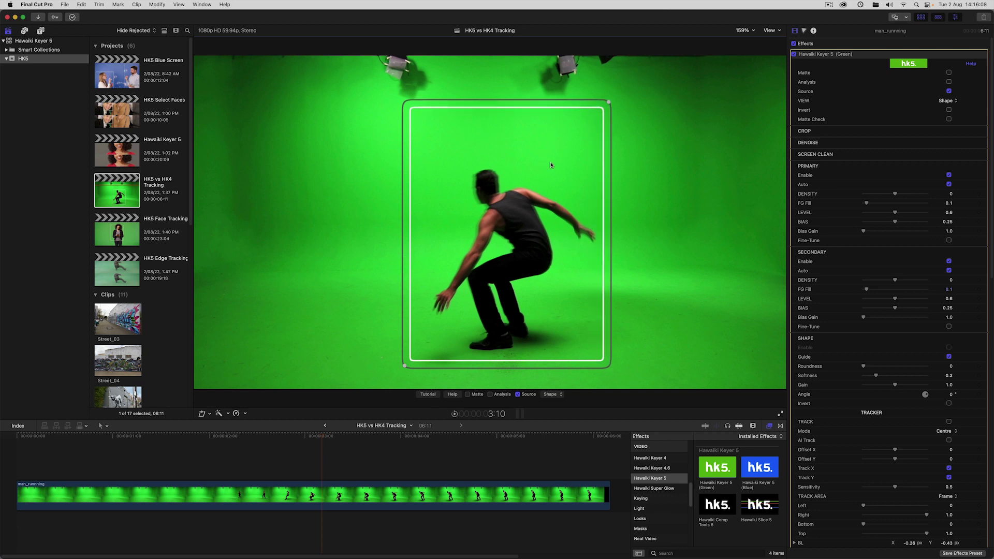
- In the analysis view, test Secondary density and raise Primary density to 0.23
click(948, 82)
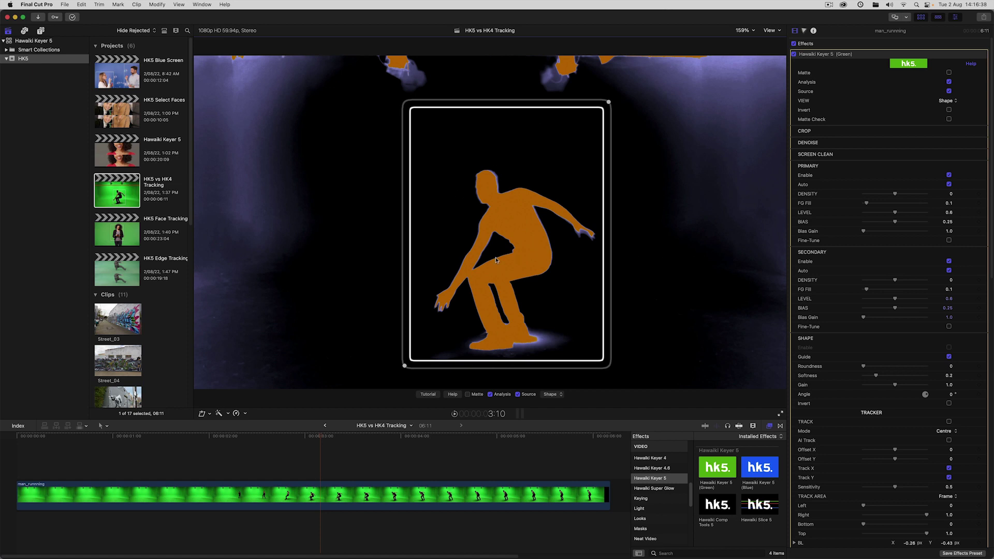
mouse_move(895, 281)
mouse_down()
mouse_move(910, 281)
mouse_move(895, 282)
mouse_up()
drag(895, 194, 910, 194)
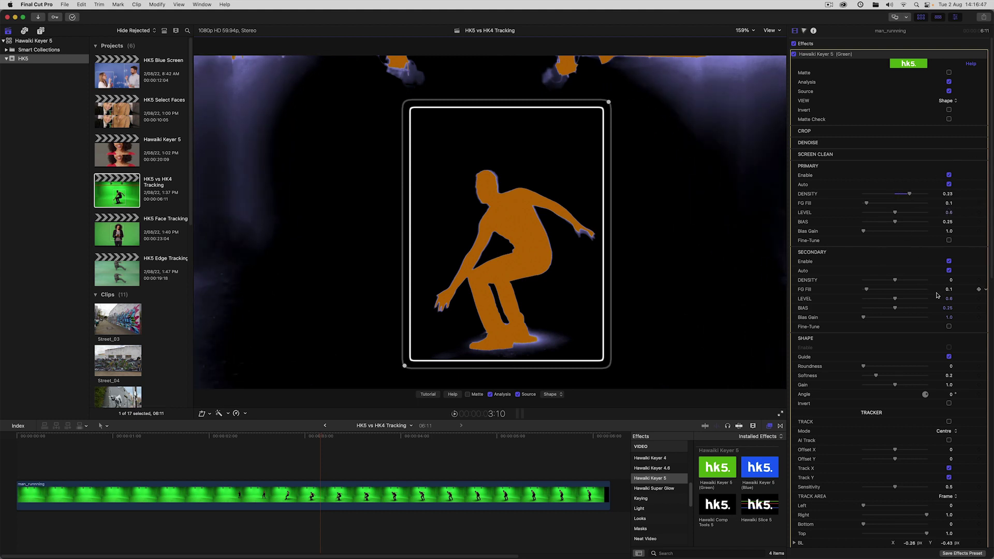
- Tick Shape Enable to confine the matte, compare keys, and set Secondary density to -0.02
click(949, 261)
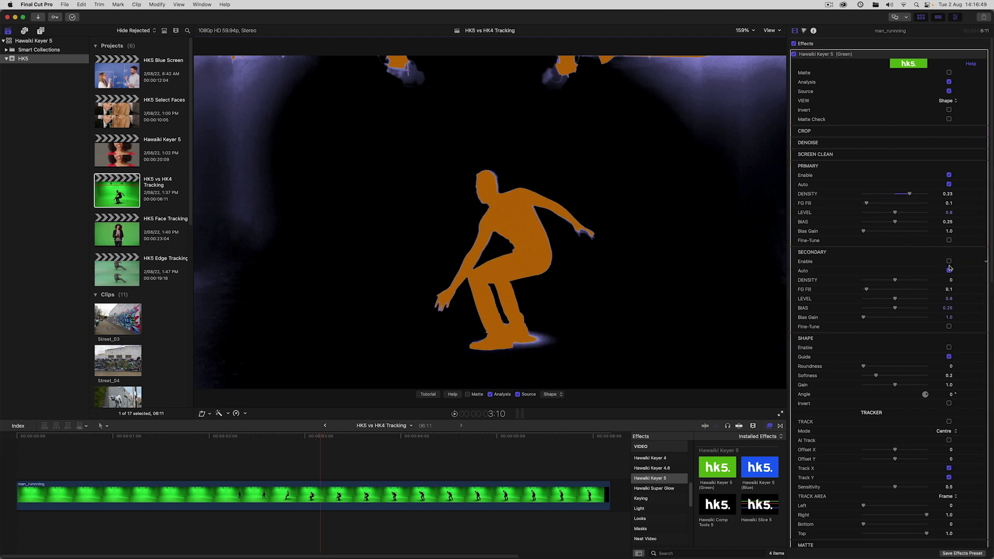
click(950, 348)
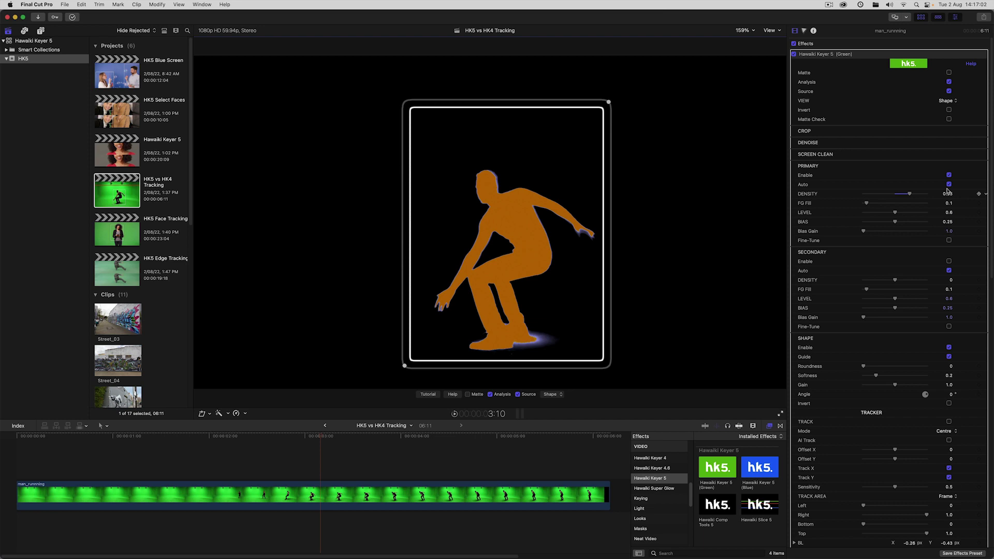
click(948, 261)
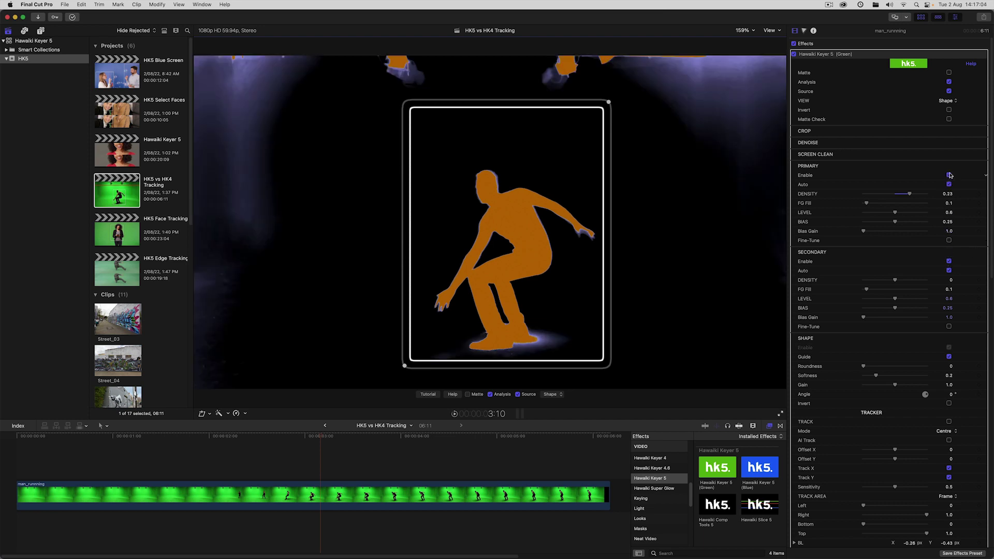
click(949, 176)
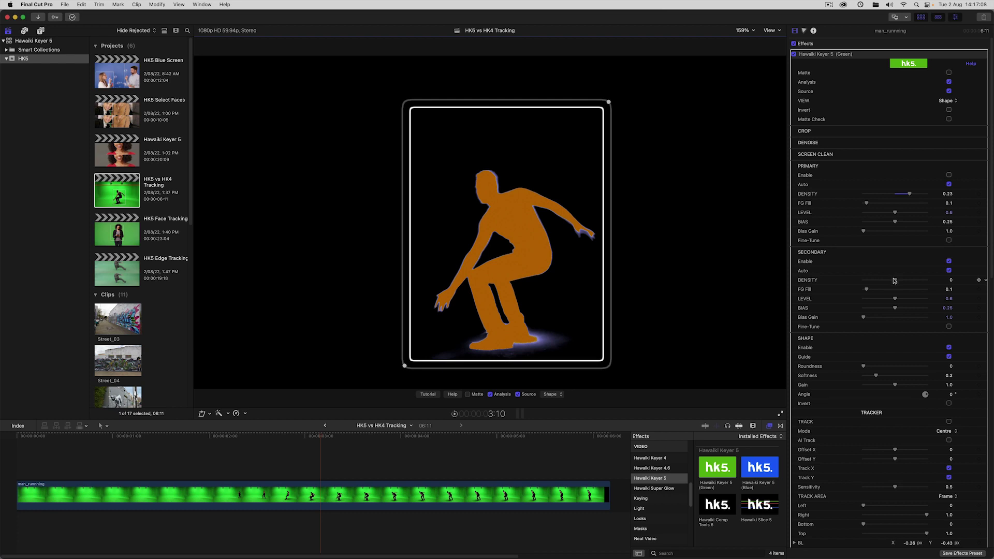
drag(894, 281, 893, 281)
- Return to the primary key with analysis off, at about 3:19 in the clip
click(950, 262)
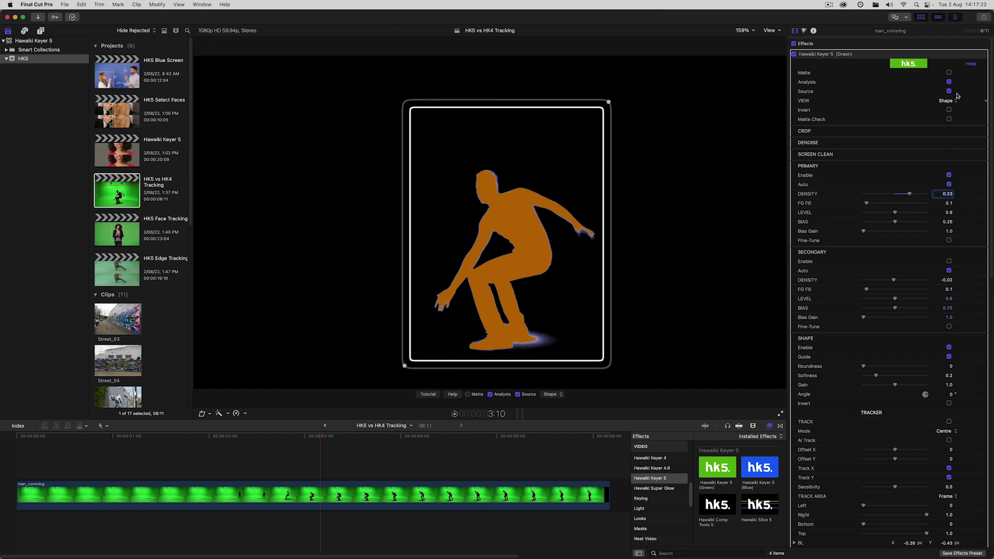
click(949, 82)
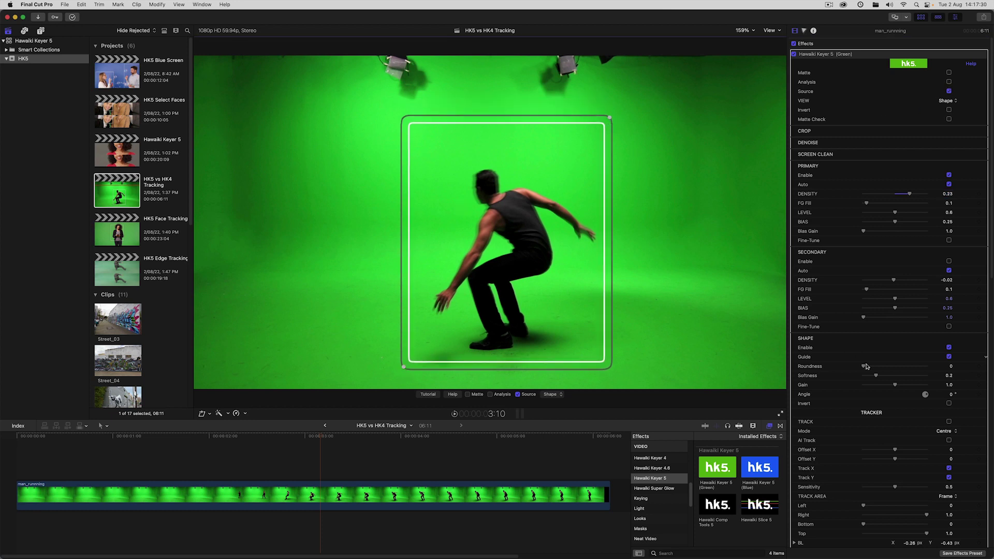
scroll(866, 366, down, 8)
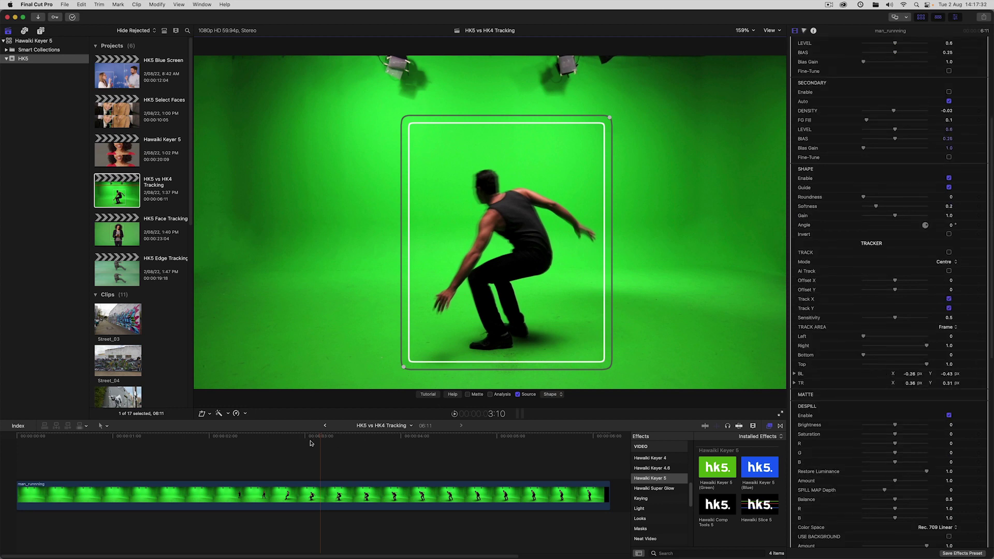
mouse_move(321, 437)
mouse_down()
mouse_move(275, 437)
mouse_move(335, 438)
mouse_up()
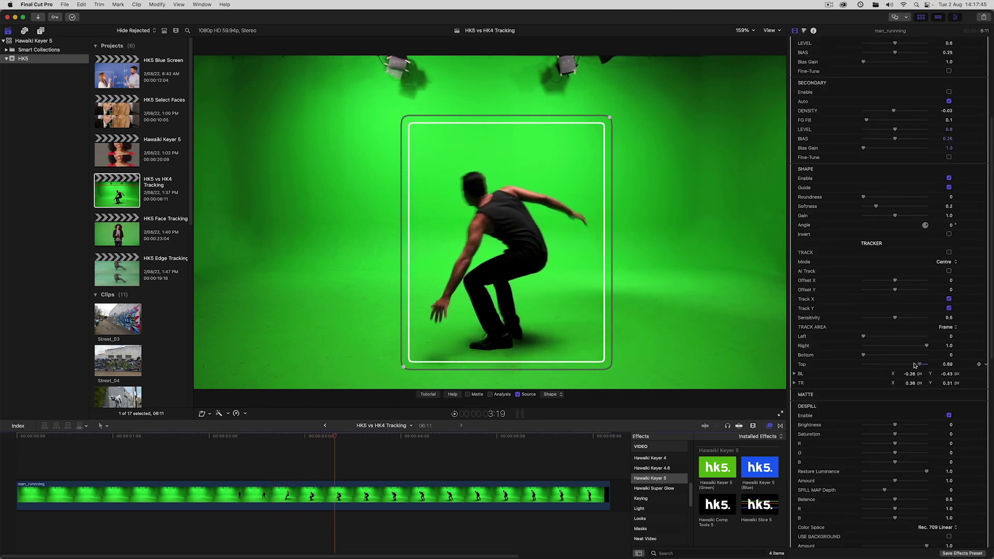
- Enable shape tracking with Track Area Top 0.82 and Offset Y -0.04, checking other frames
drag(925, 363, 914, 365)
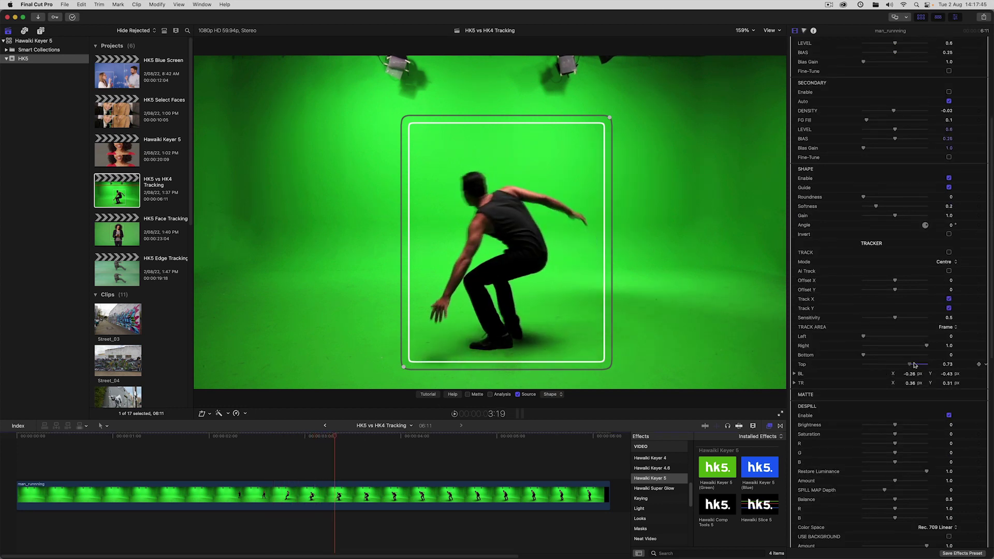
click(949, 252)
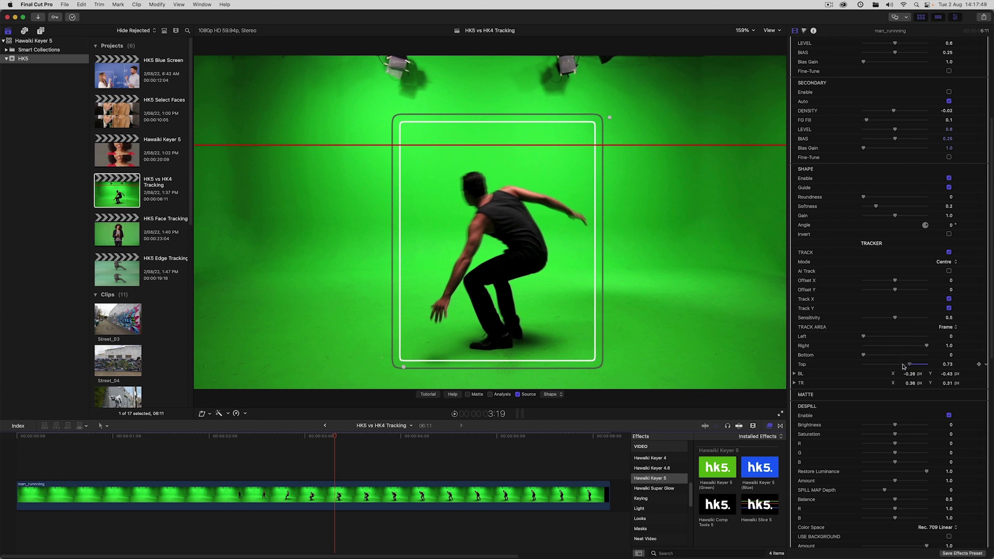
drag(904, 366, 915, 364)
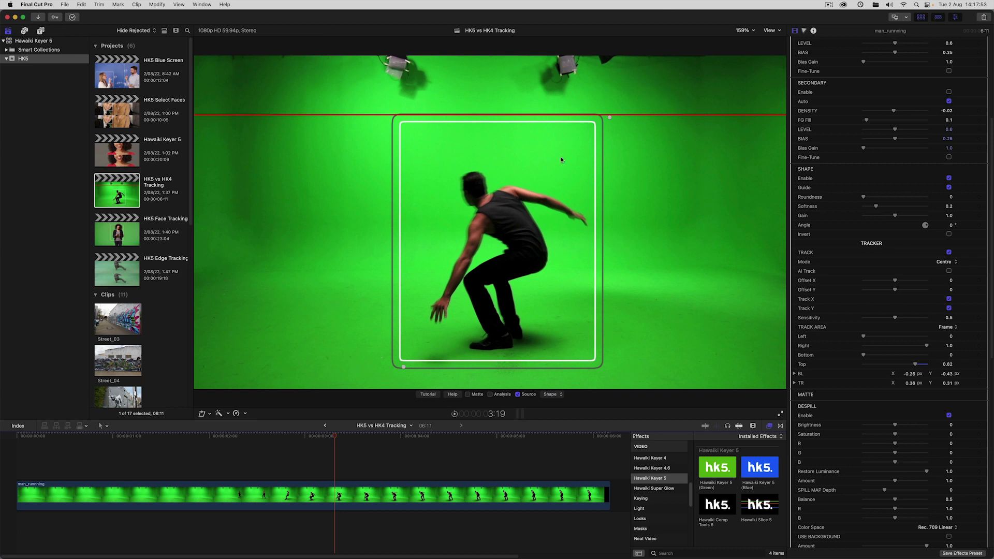
drag(335, 438, 478, 441)
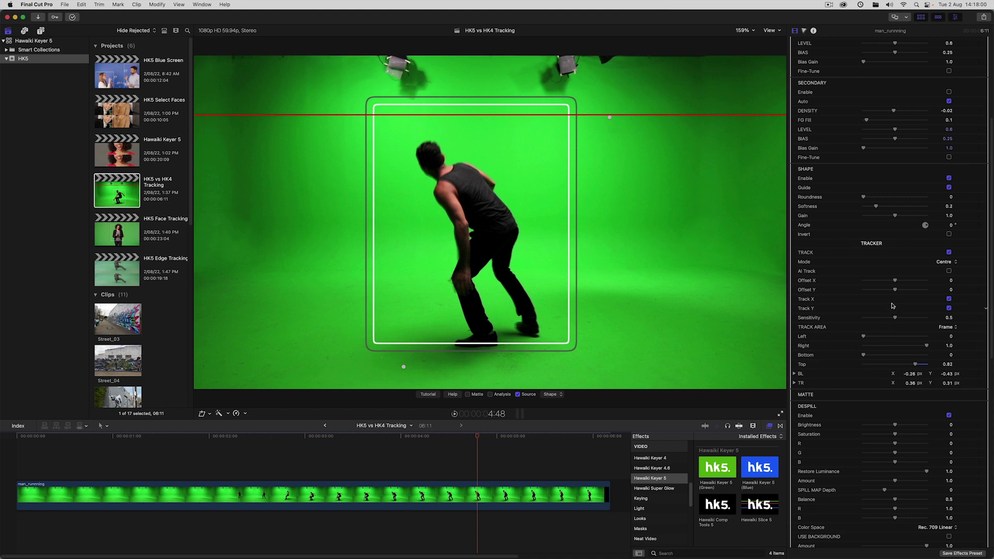
drag(894, 289, 889, 289)
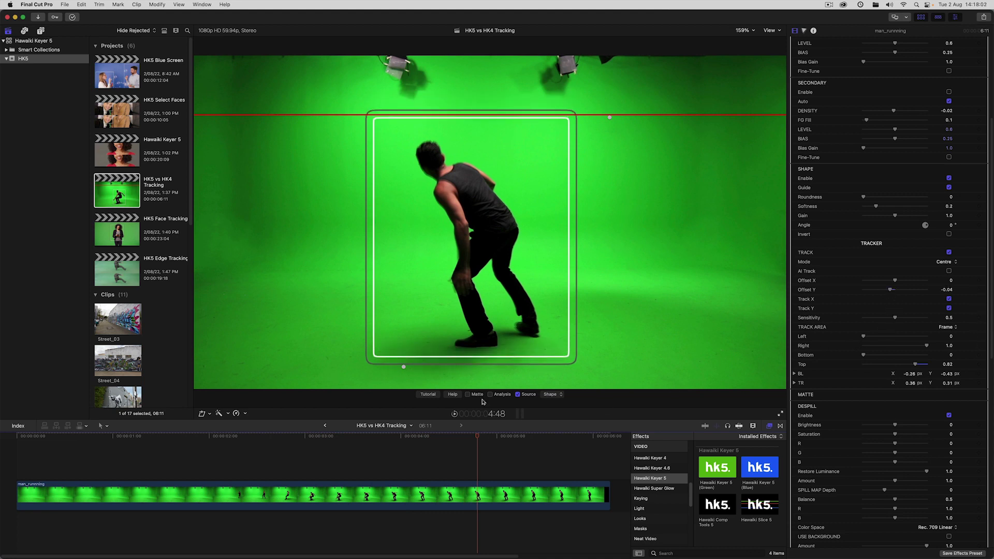
drag(476, 438, 257, 437)
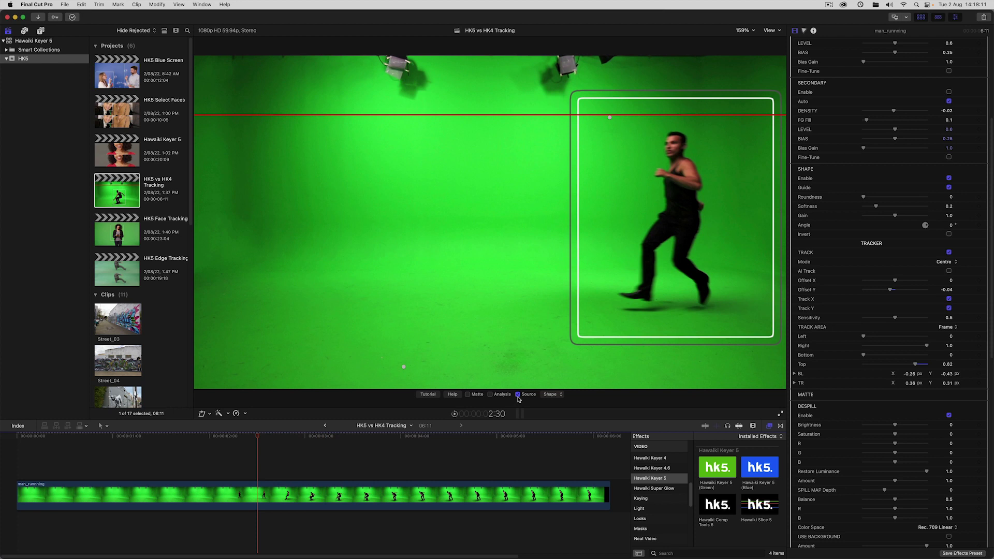
- Check the analysis matte at a later frame, then return to the green-screen source view
click(490, 394)
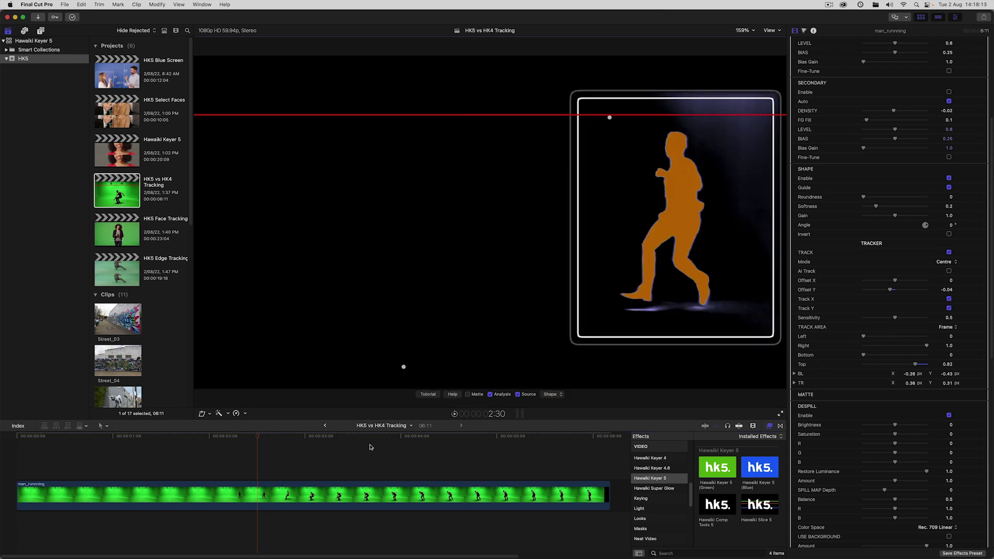
click(305, 446)
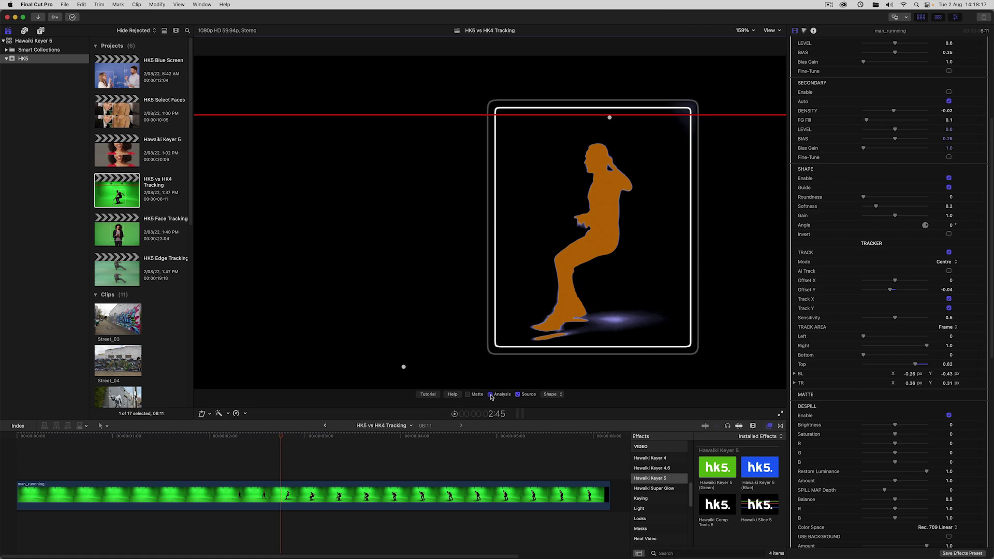
click(491, 395)
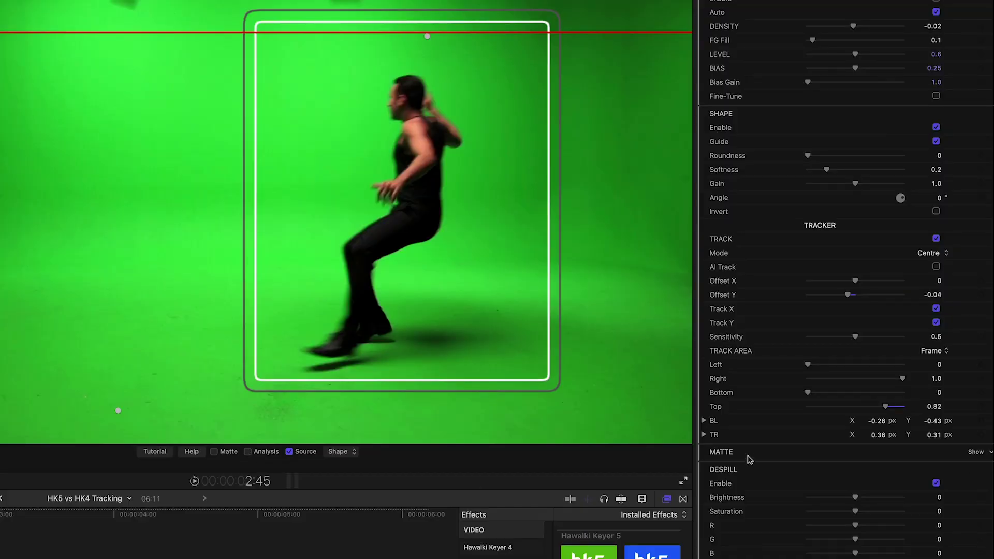
- Set Tracker Mode to Edges with scale 0.37 and play the clip to check tracking
click(932, 254)
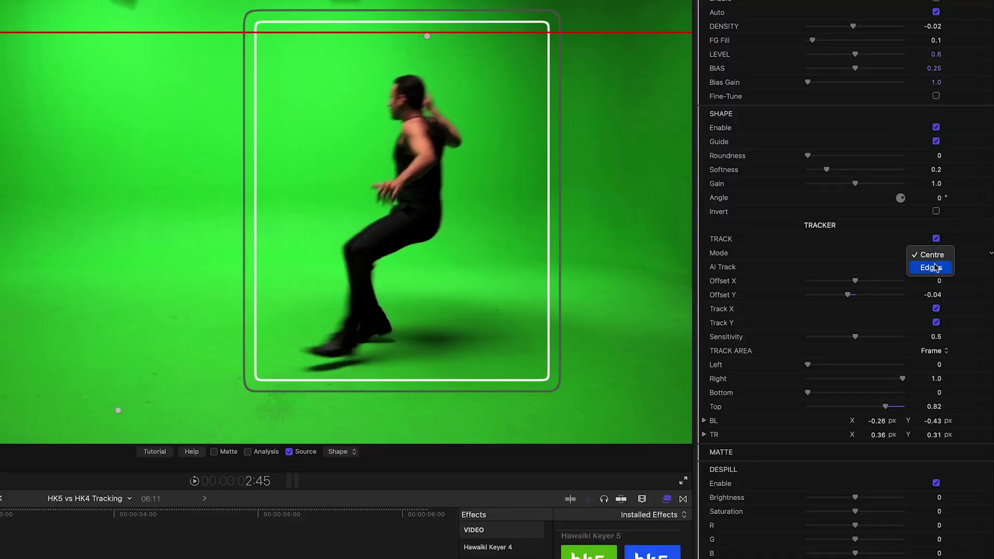
click(934, 268)
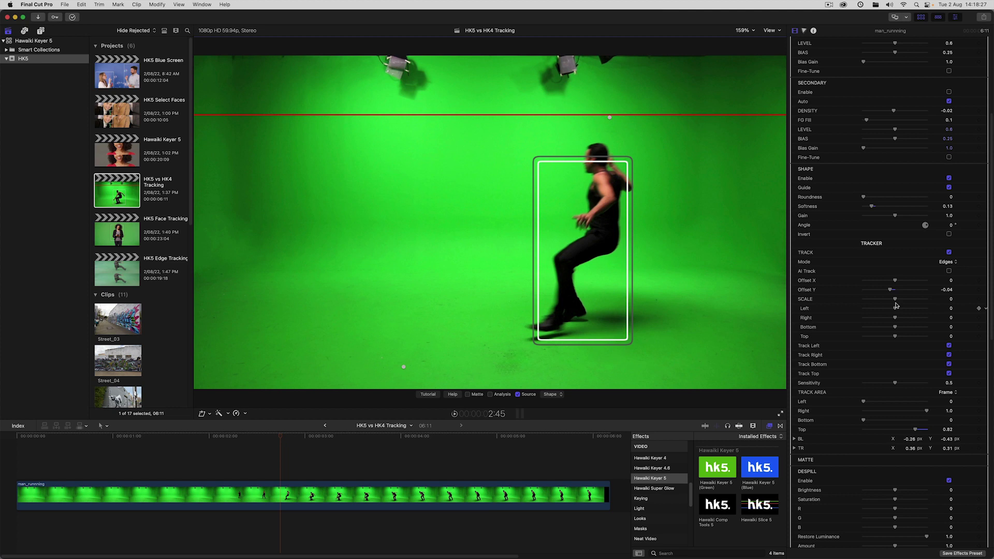
drag(895, 300, 907, 299)
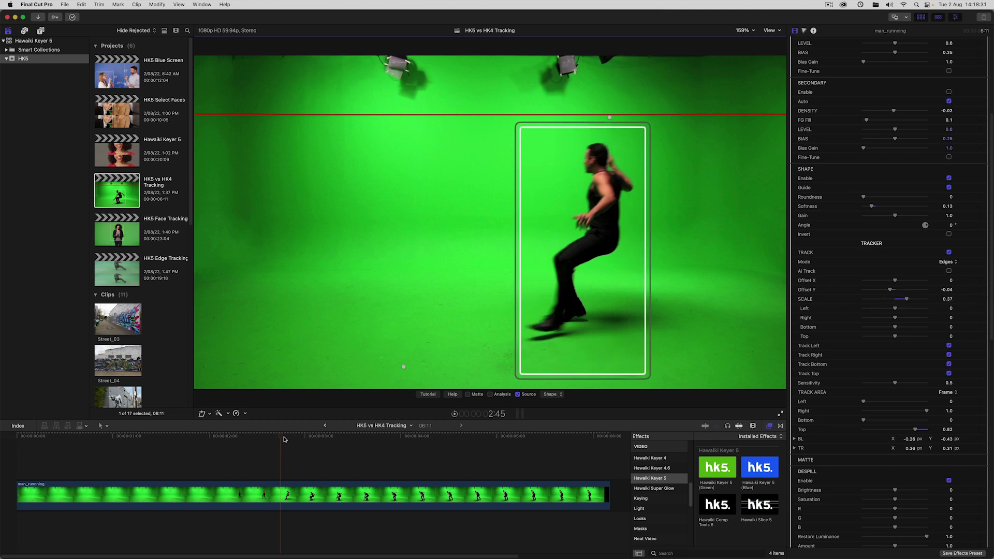
mouse_move(280, 435)
mouse_down()
mouse_move(213, 436)
mouse_move(262, 436)
mouse_up()
key(space)
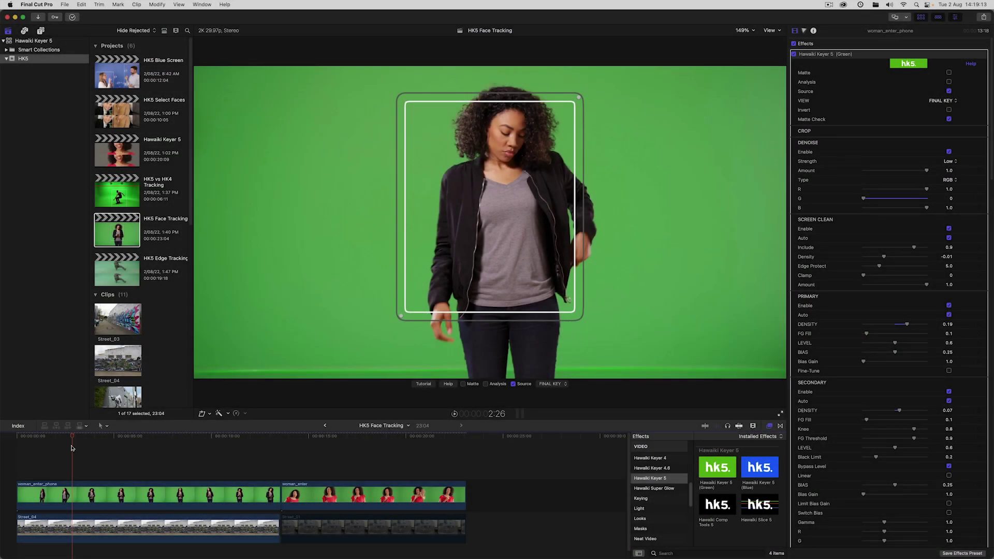
- At 3:00, resize the shape box around the woman and raise its top edge
click(55, 440)
drag(56, 440, 75, 440)
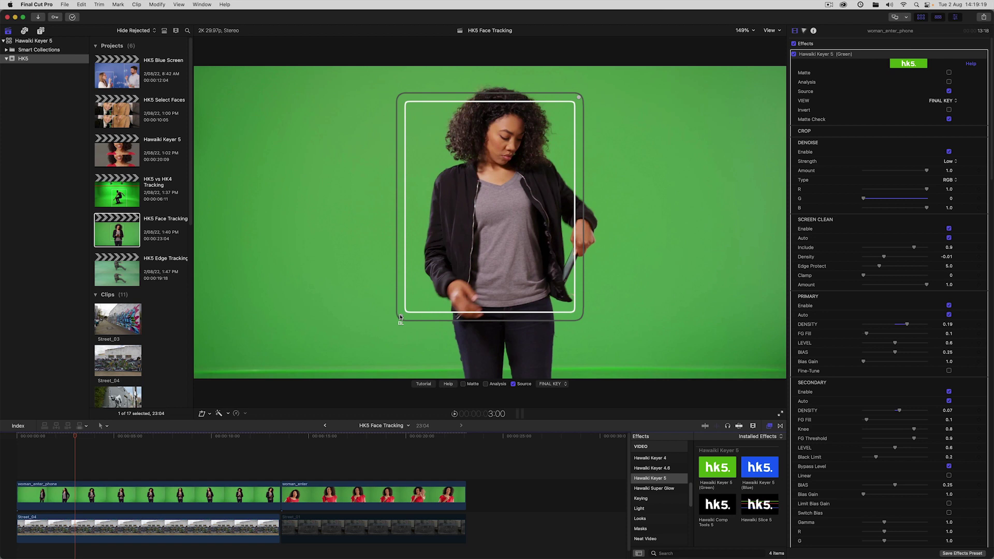
drag(400, 315, 434, 180)
drag(579, 97, 576, 73)
- Enable tracking, lower softness to 0.11, and reset Track Area Bottom to 0 after testing
scroll(903, 356, down, 5)
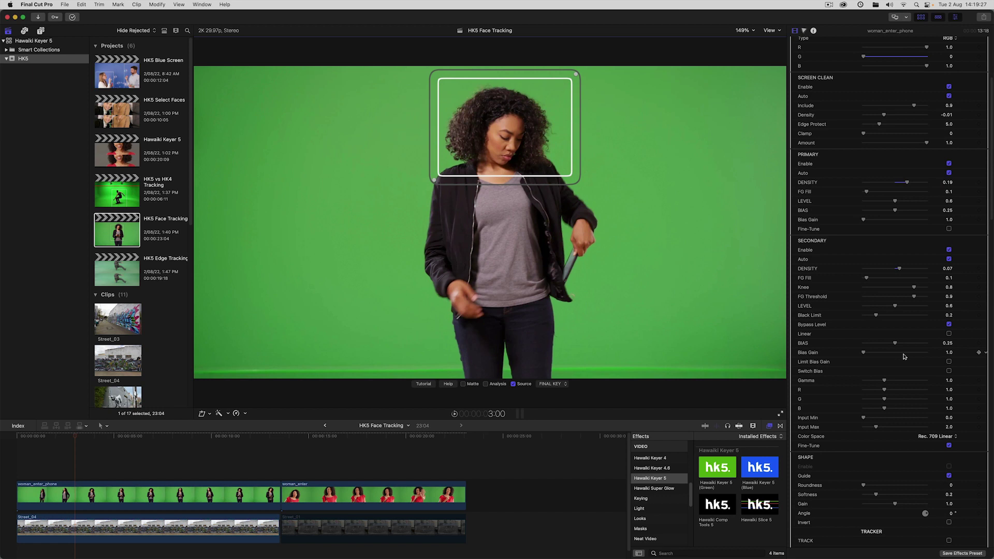
scroll(902, 346, down, 6)
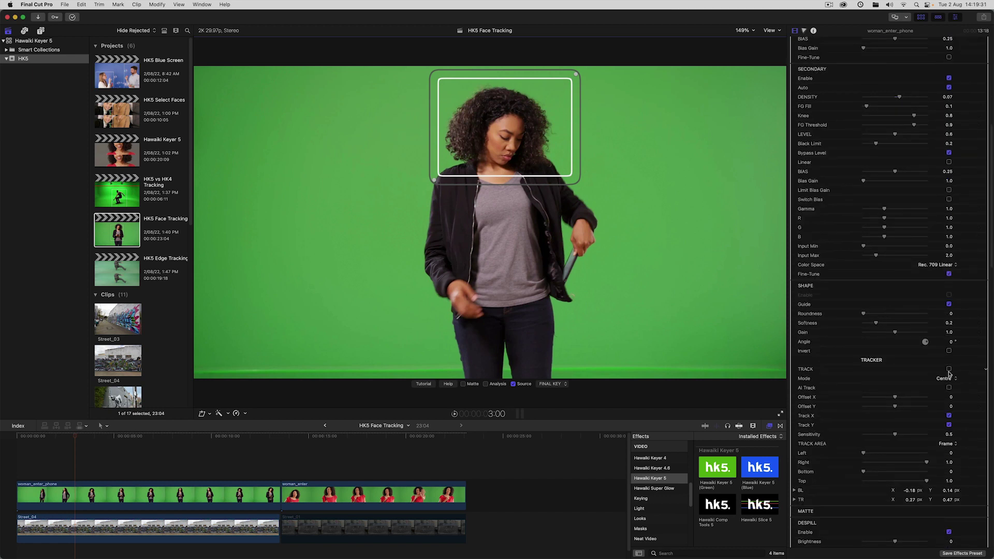
click(948, 369)
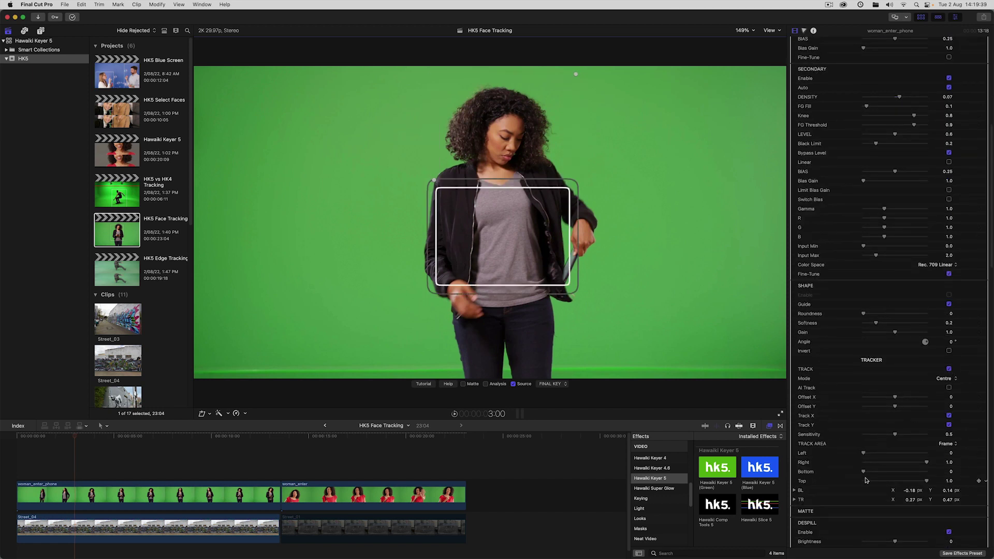
drag(864, 472, 905, 465)
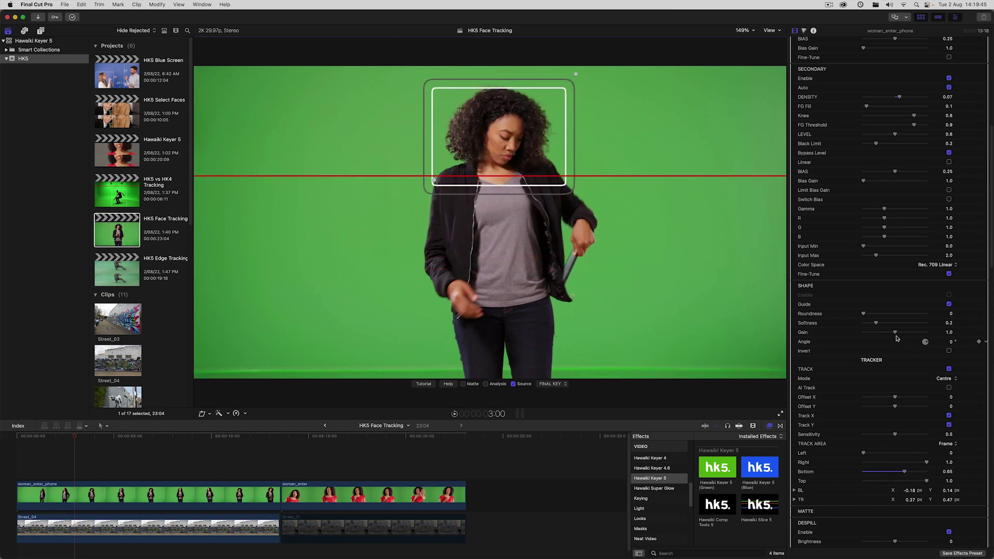
drag(875, 324, 870, 324)
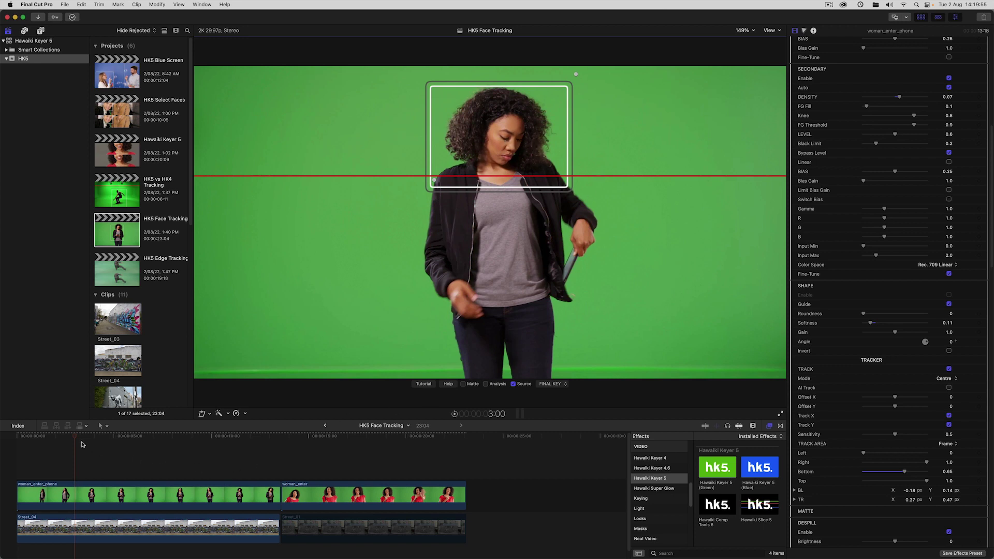
mouse_move(76, 439)
mouse_down()
mouse_move(23, 439)
mouse_move(95, 440)
mouse_up()
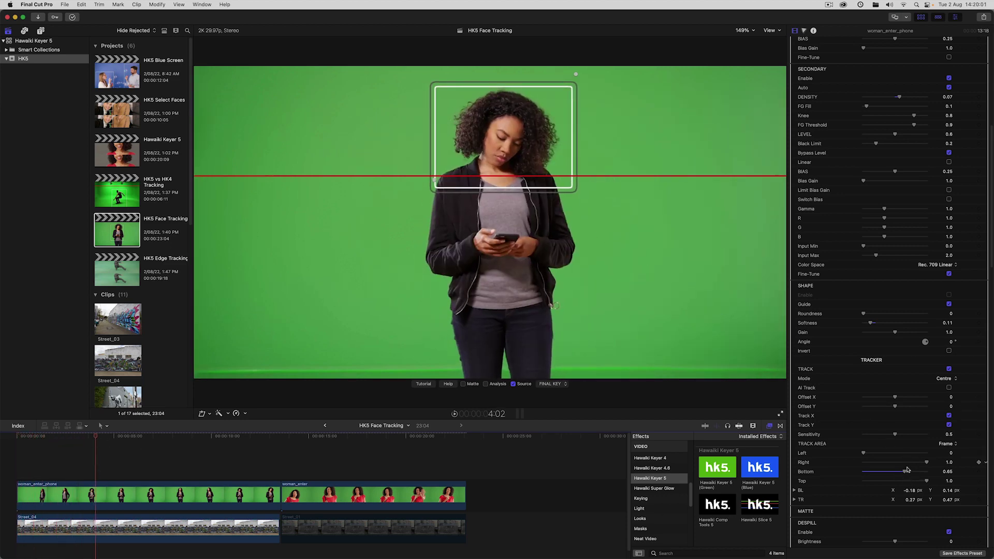
drag(904, 473, 853, 474)
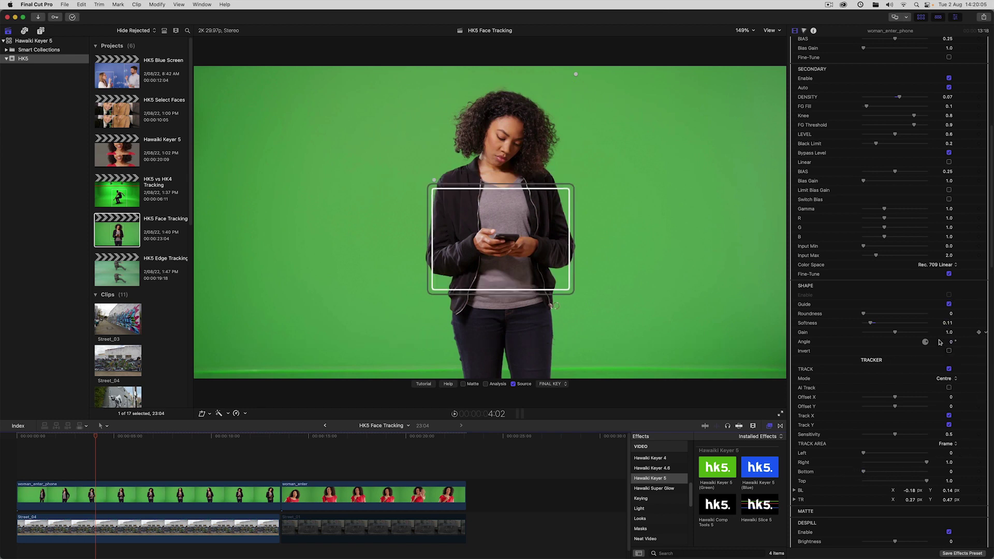
- Turn on AI Track with Track Target set to Faces, scrubbing back to verify
scroll(929, 351, up, 1)
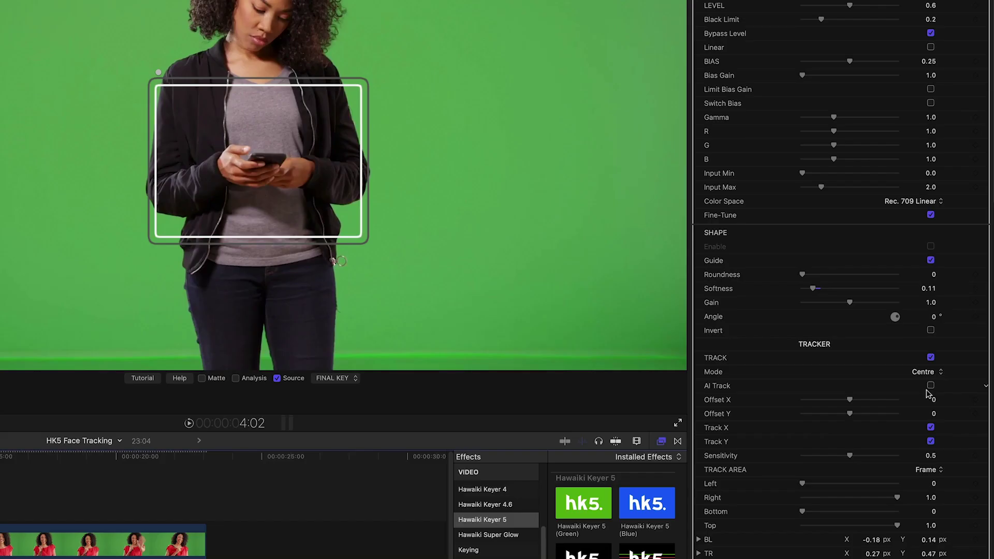
click(931, 386)
click(927, 400)
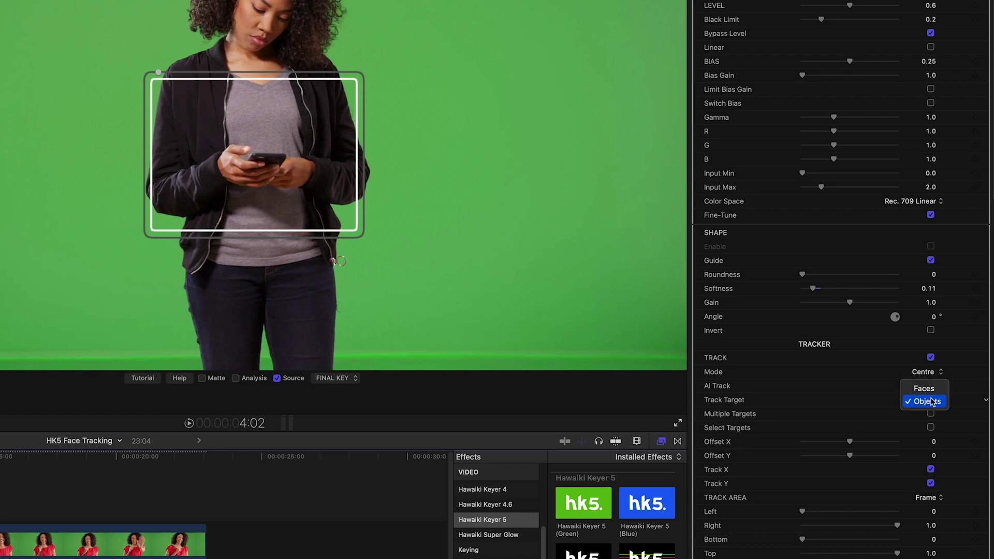
click(924, 389)
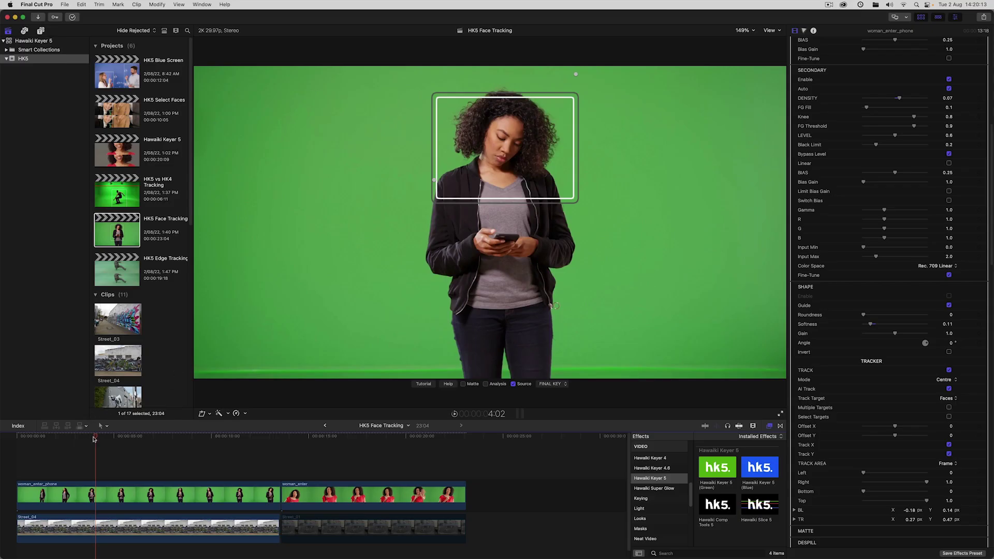
drag(95, 435, 70, 436)
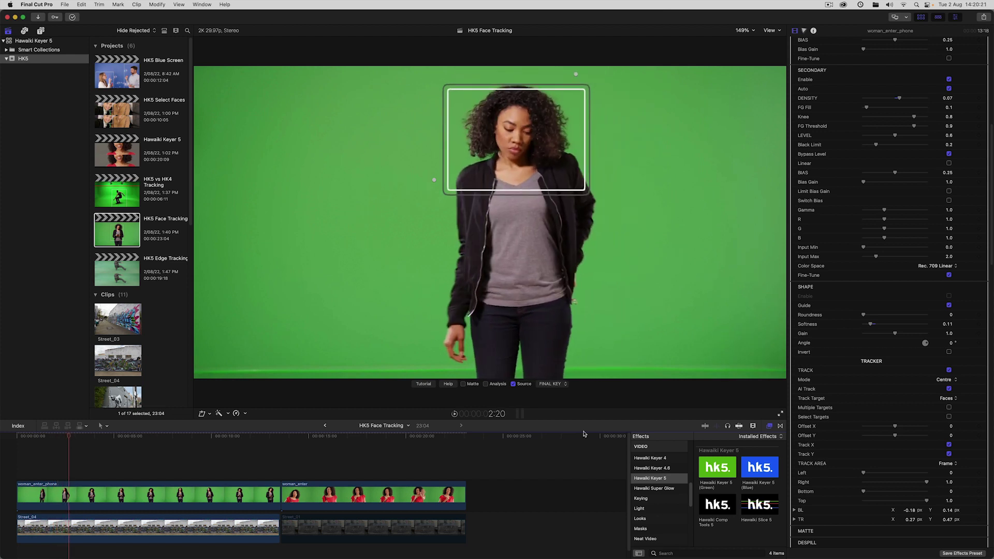
scroll(891, 462, down, 2)
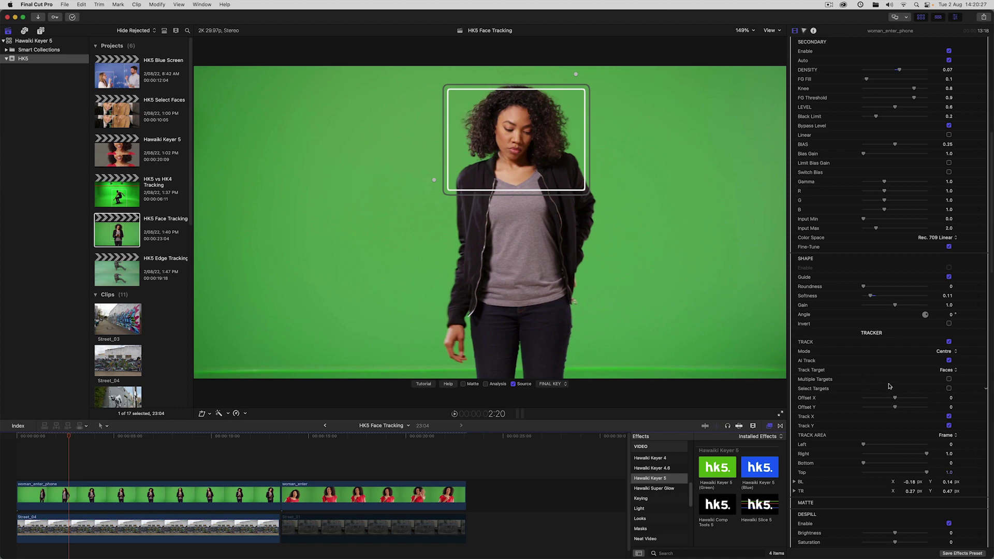
- Set Offset Y to 0.02, Tracker Mode to Edges, scale 1.0 and softness 0.07
drag(895, 407, 898, 408)
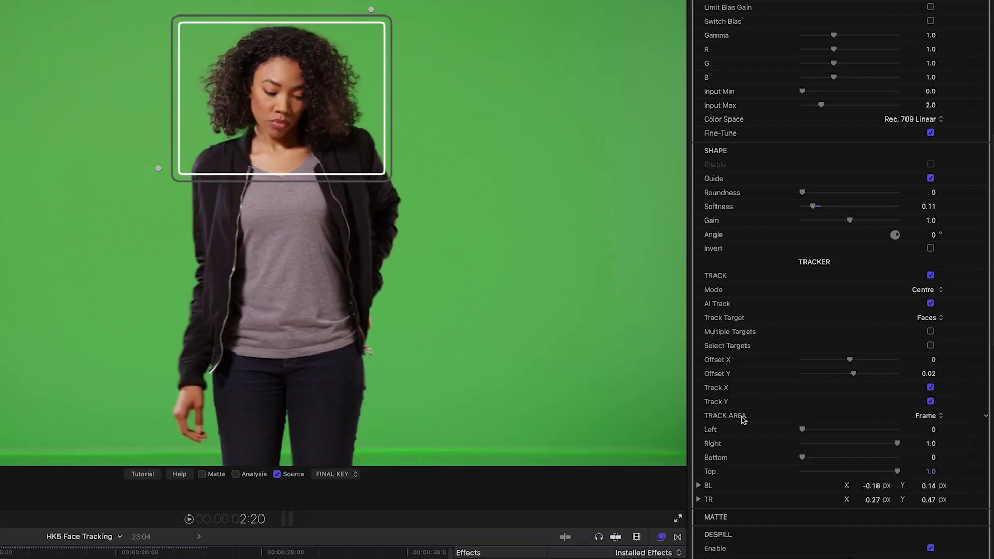
click(931, 294)
click(924, 305)
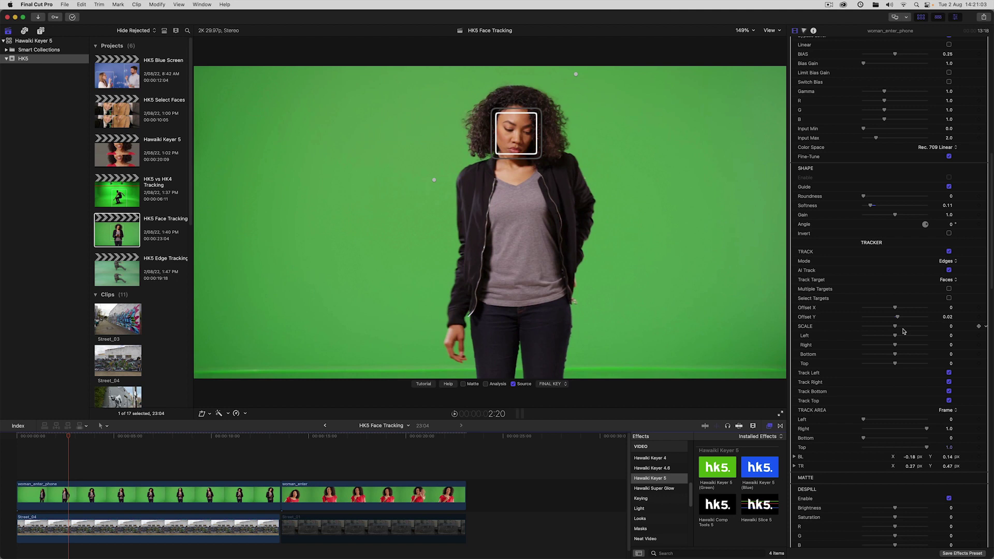
mouse_move(895, 327)
mouse_down()
mouse_move(928, 327)
mouse_move(906, 336)
mouse_up()
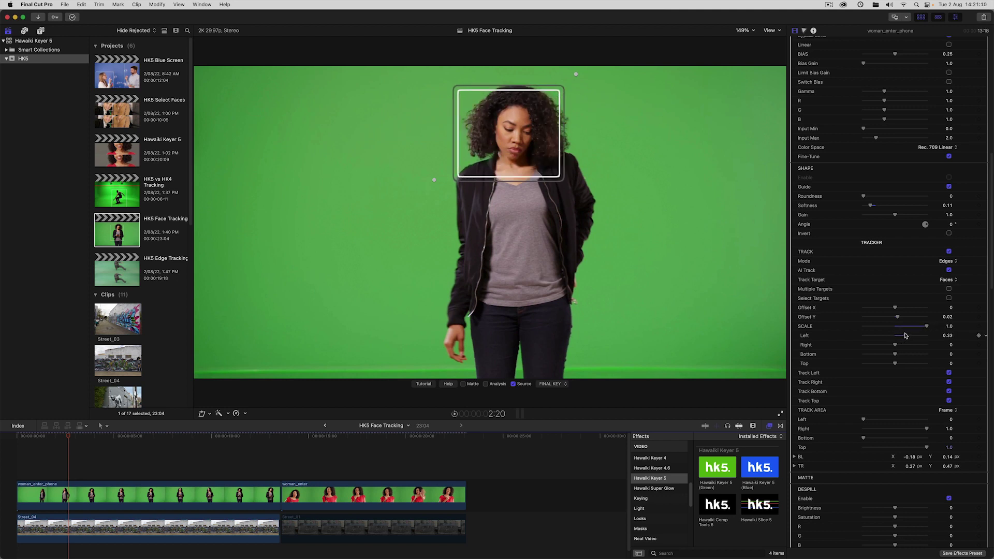
drag(870, 206, 867, 206)
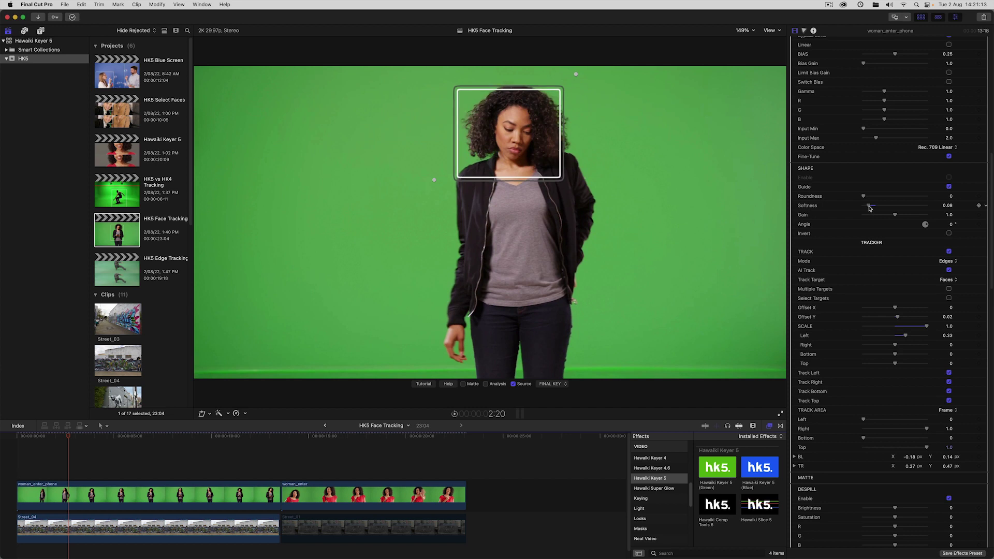
- Enlarge the face box's per-side scales around her head and shoulders, scrubbing to check
drag(894, 344, 904, 364)
drag(56, 439, 31, 439)
mouse_move(909, 345)
mouse_down()
mouse_move(927, 346)
mouse_move(909, 355)
mouse_up()
drag(35, 439, 96, 439)
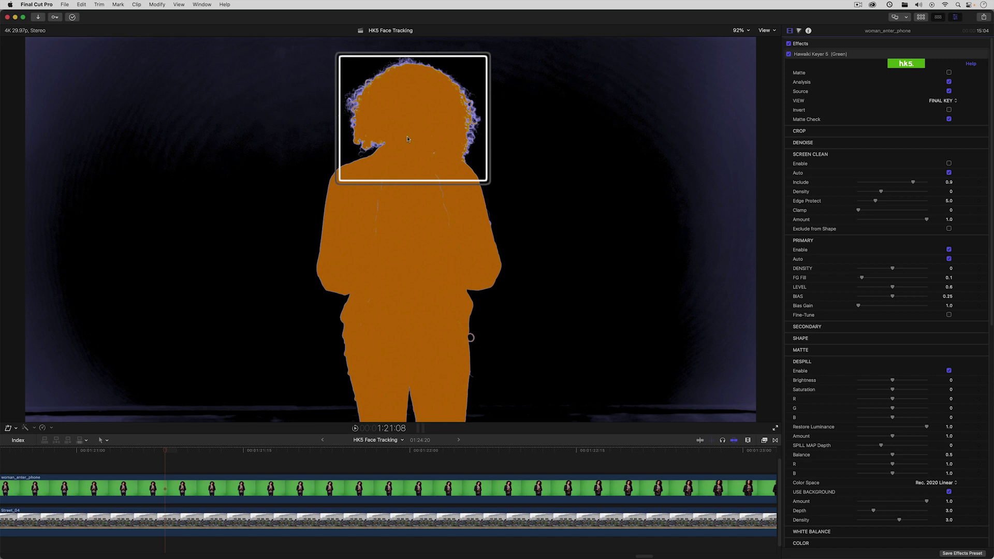
- Enable Screen Clean at density 0.12 with Exclude from Shape turned on
mouse_move(980, 216)
click(949, 164)
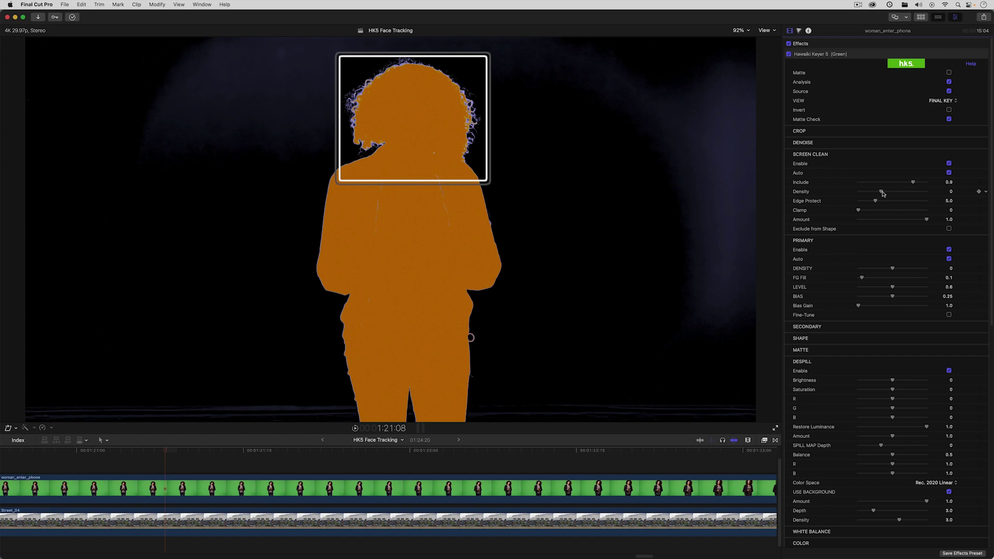
drag(882, 192, 888, 193)
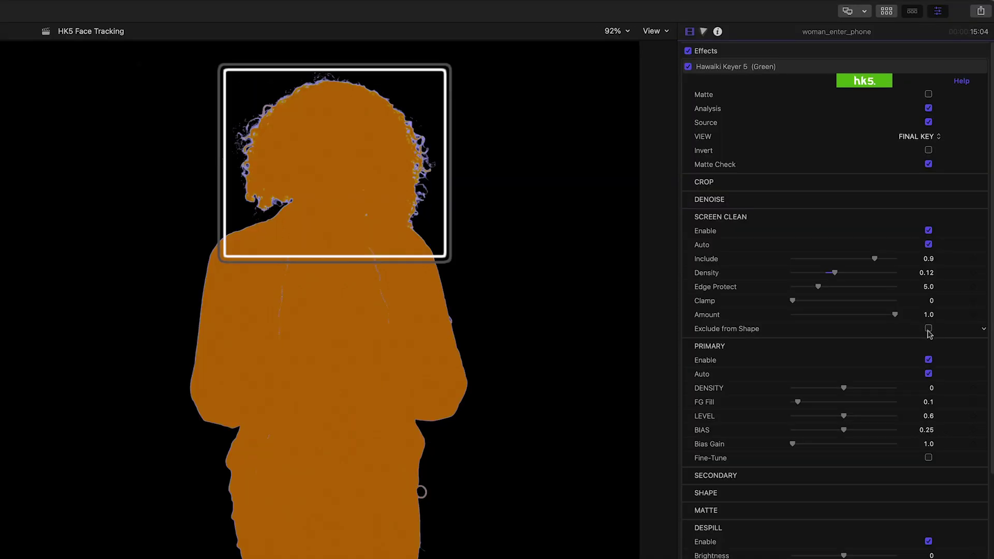
click(928, 329)
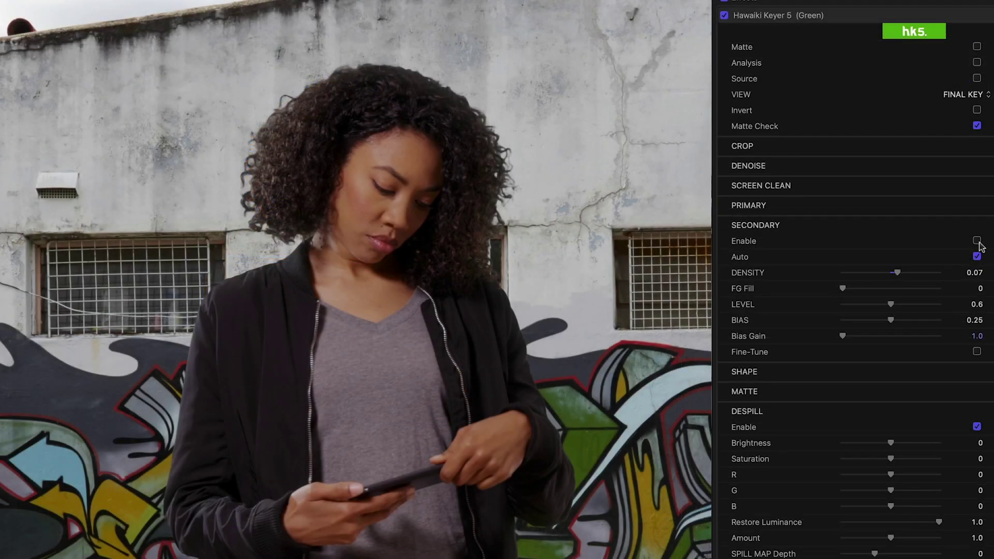
- Toggle Secondary Enable on and off to compare, leaving it enabled
click(976, 241)
click(976, 241)
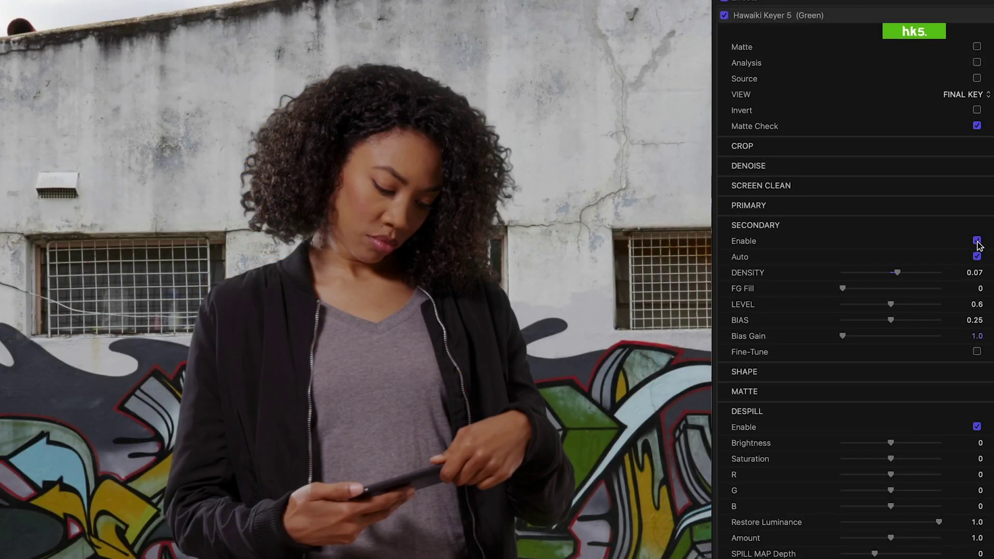
click(976, 241)
click(977, 241)
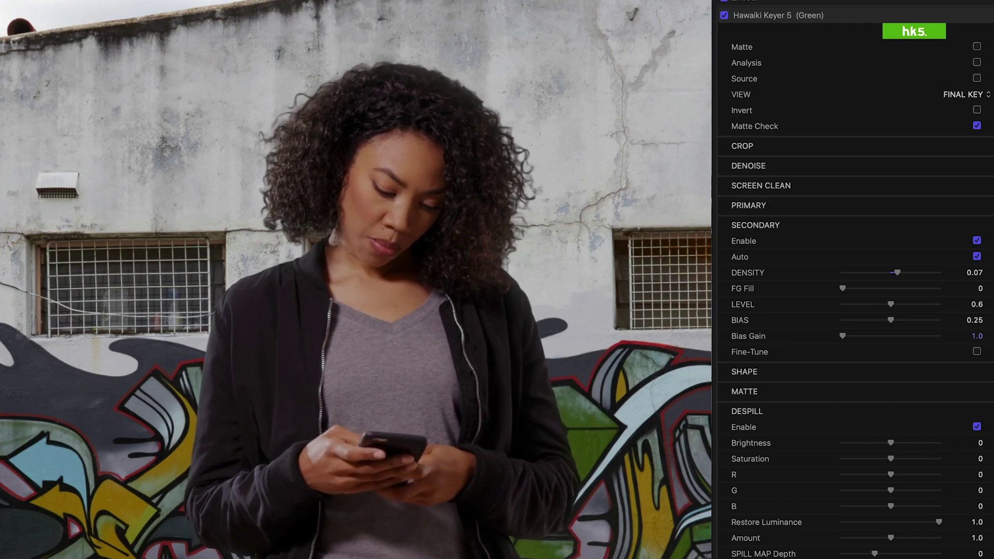
click(977, 242)
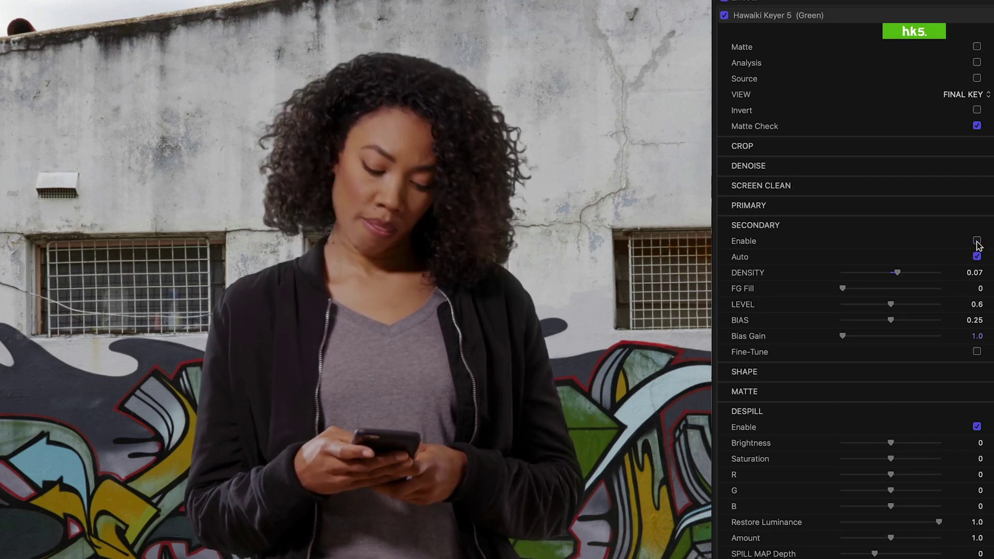
click(977, 241)
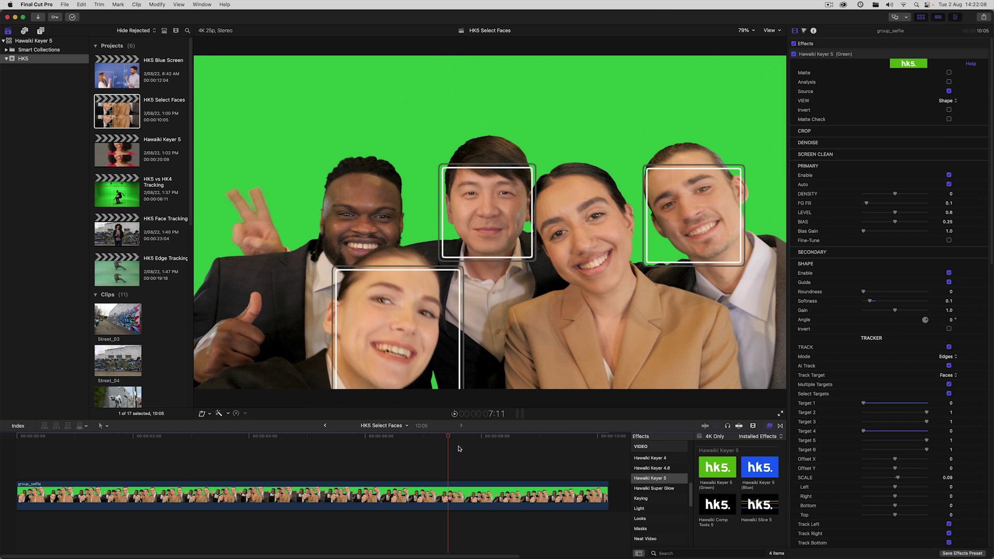
- Select the group_selfie clip and add the man on the left as tracked Target 1
drag(447, 436, 318, 439)
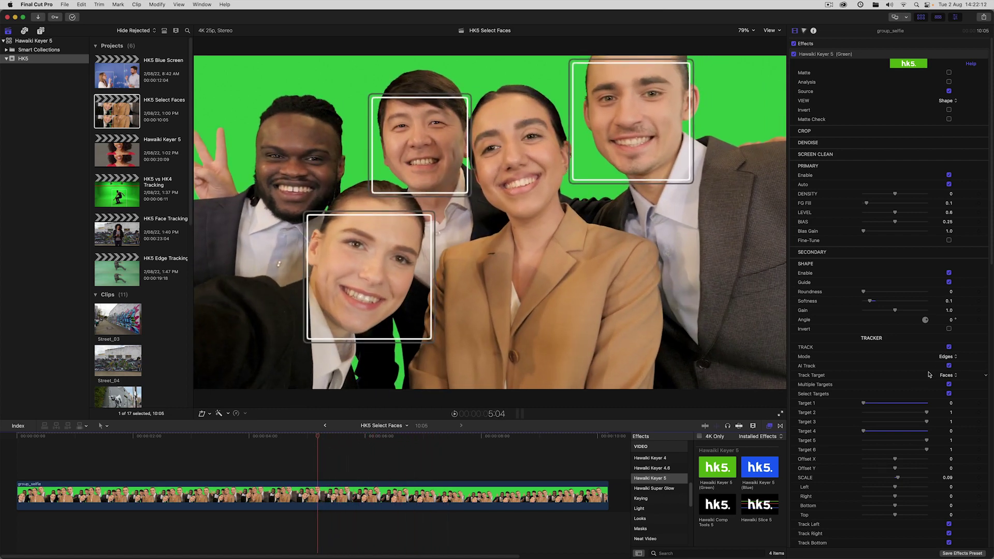
click(401, 507)
scroll(948, 418, down, 3)
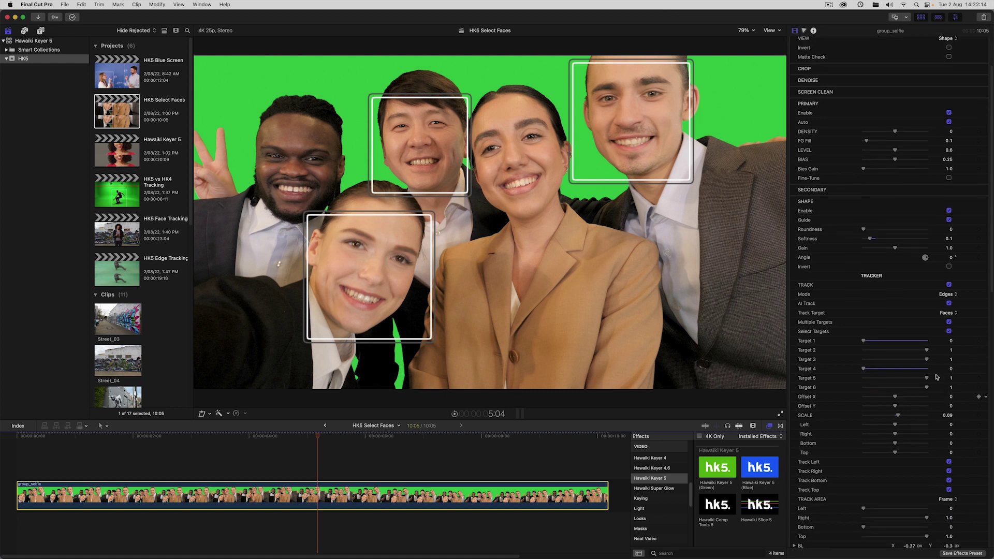
click(870, 342)
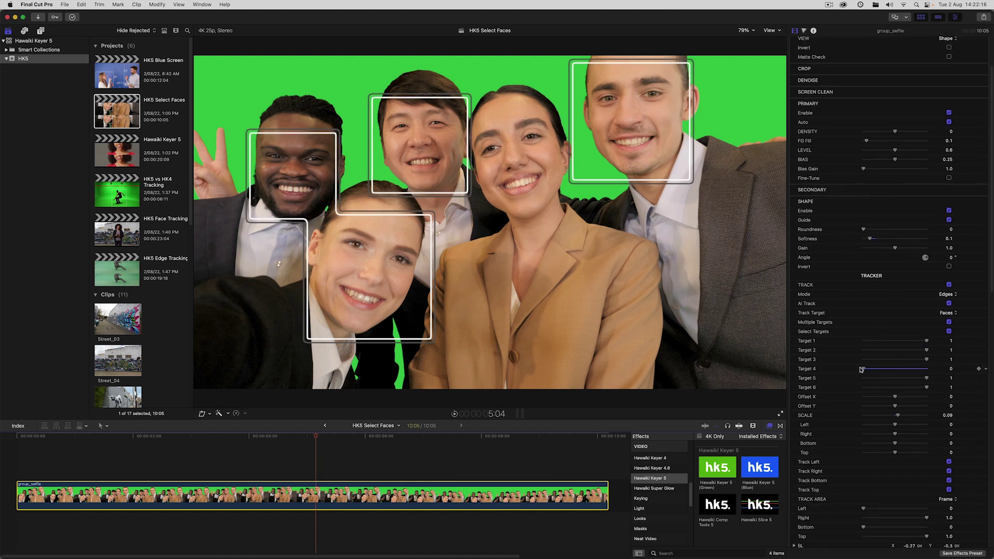
- Set Target 4 to 1, then back to 0 so the centre woman stays untracked
click(913, 372)
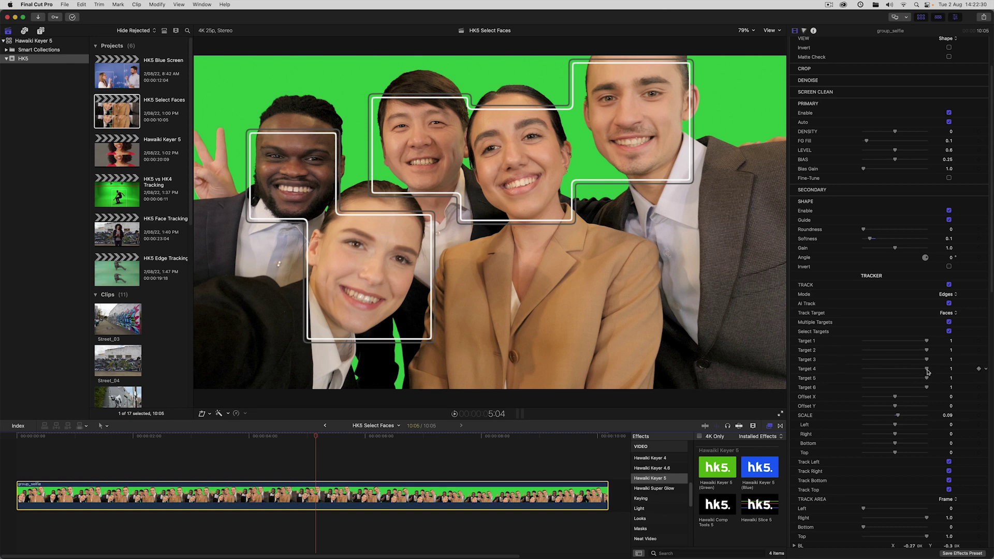
drag(927, 369, 863, 369)
drag(313, 434, 171, 431)
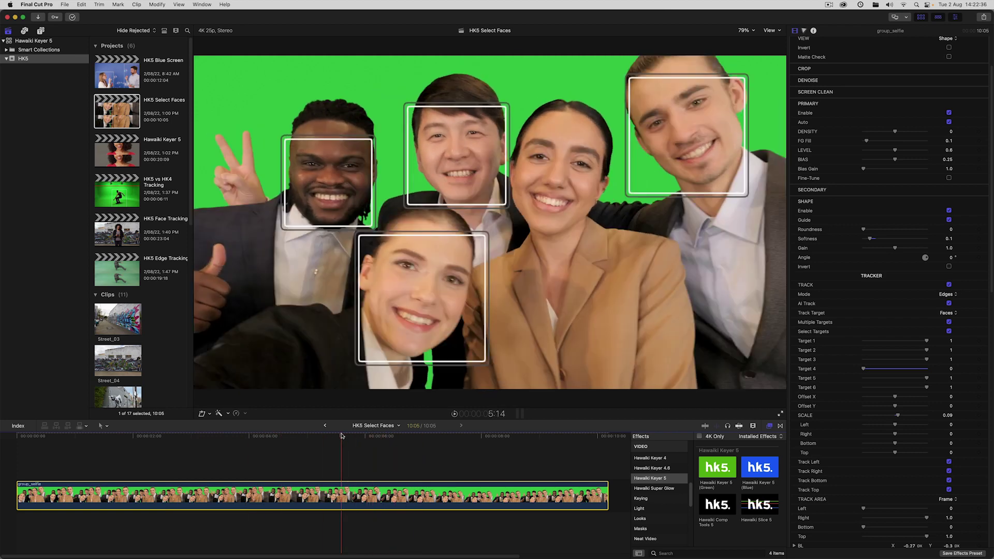
- Track only the left man, raising tracker scale and Top so the box covers head to chest
click(949, 322)
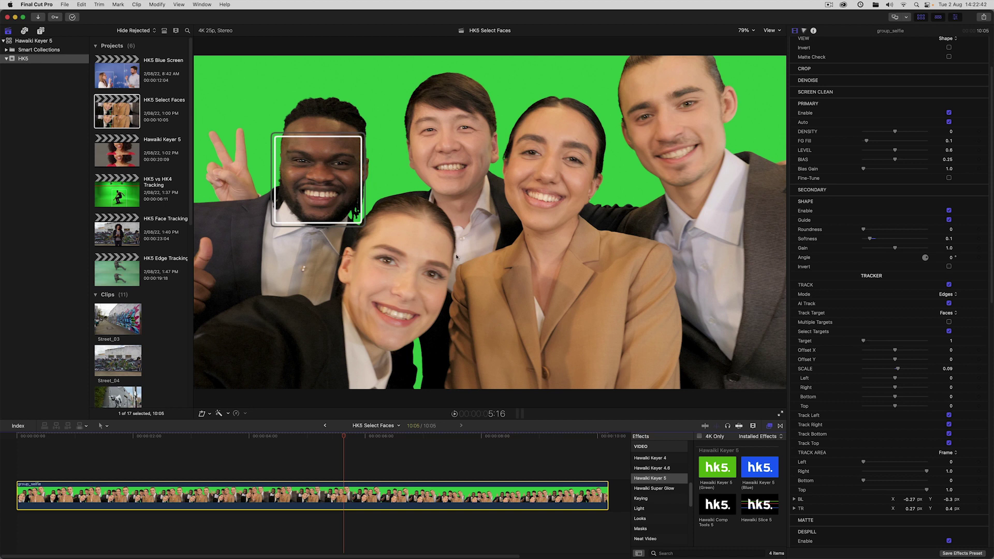
mouse_move(863, 340)
mouse_down()
mouse_move(914, 341)
mouse_move(864, 342)
mouse_up()
drag(898, 370, 910, 370)
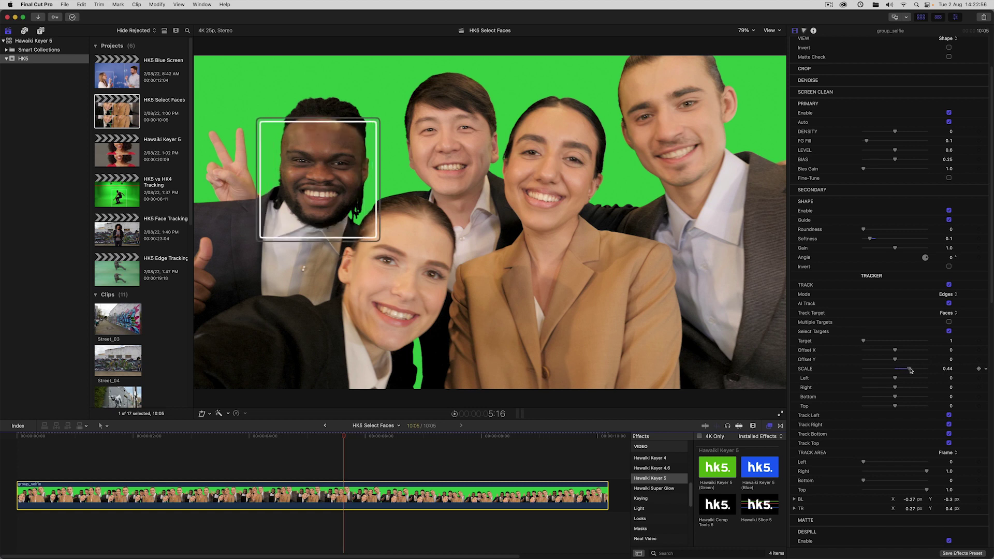
drag(895, 406, 911, 405)
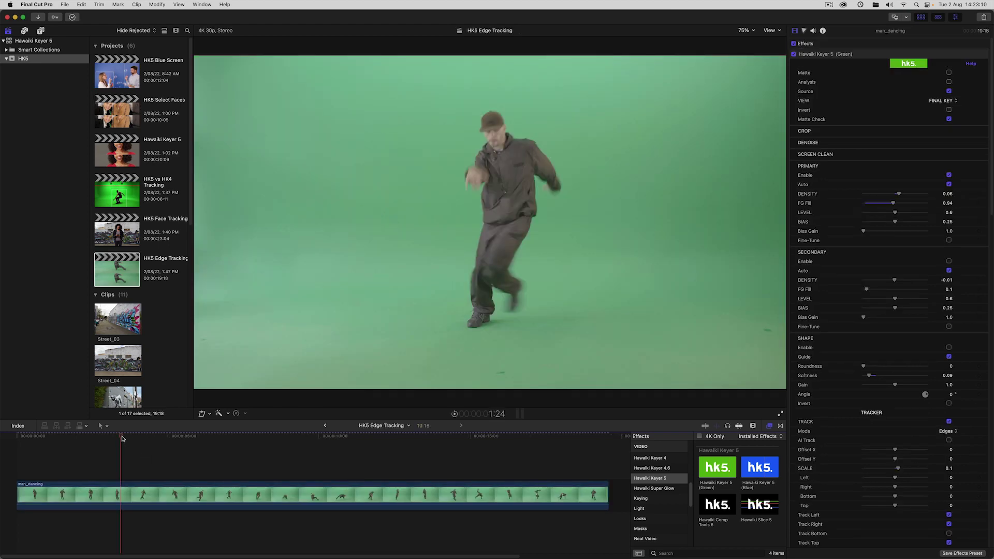
drag(122, 439, 234, 439)
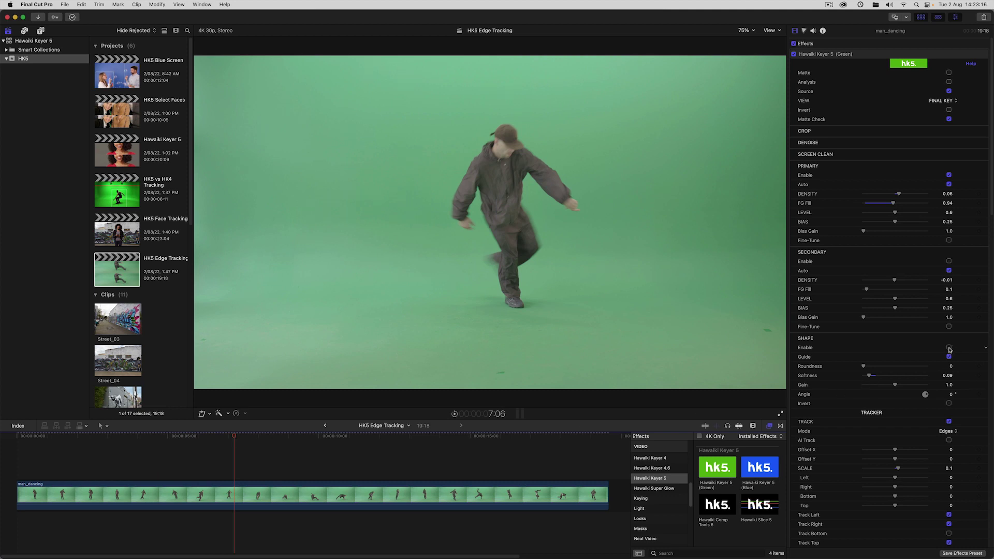
- Enable the SHAPE mask around the dancer, checking it in the Analysis view at a later frame
click(948, 82)
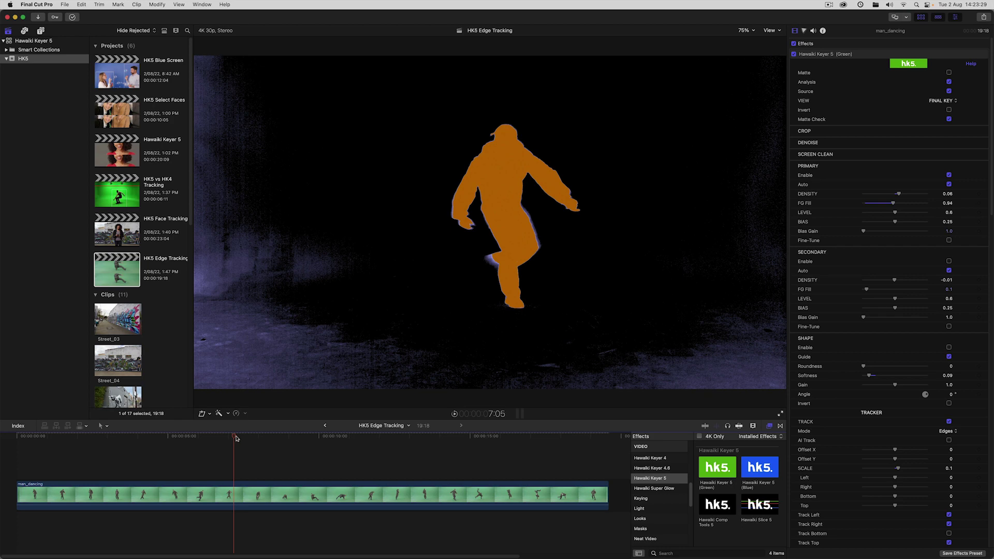
drag(235, 439, 290, 438)
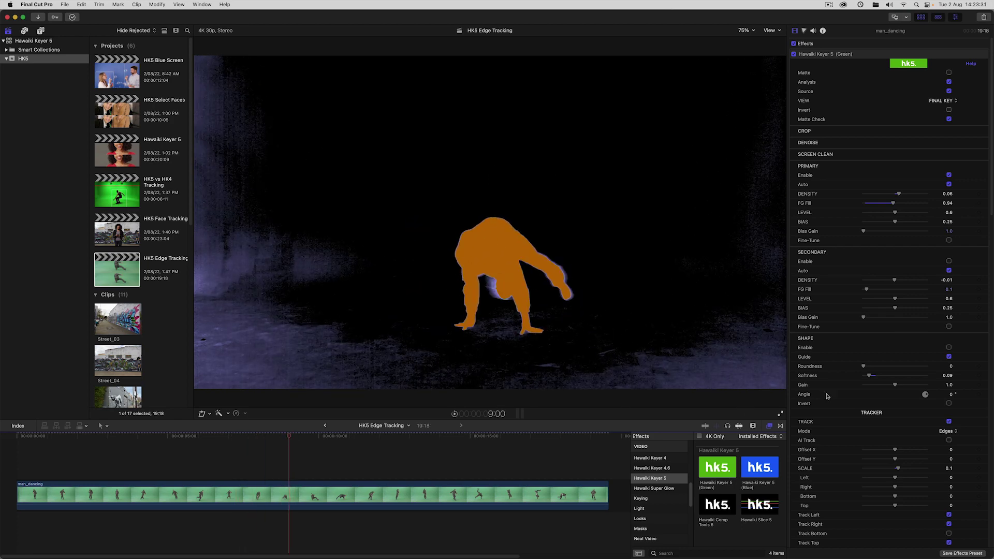
click(948, 348)
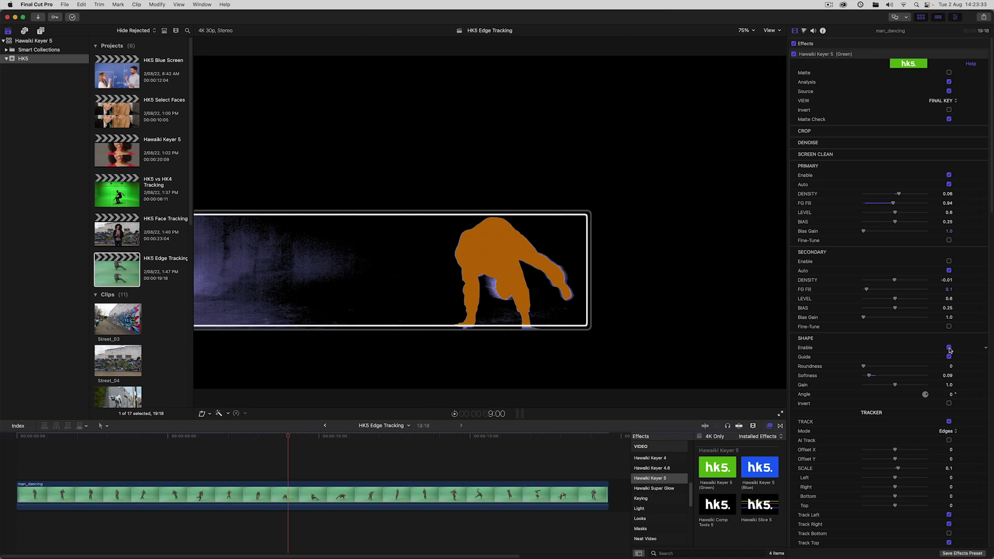
click(948, 83)
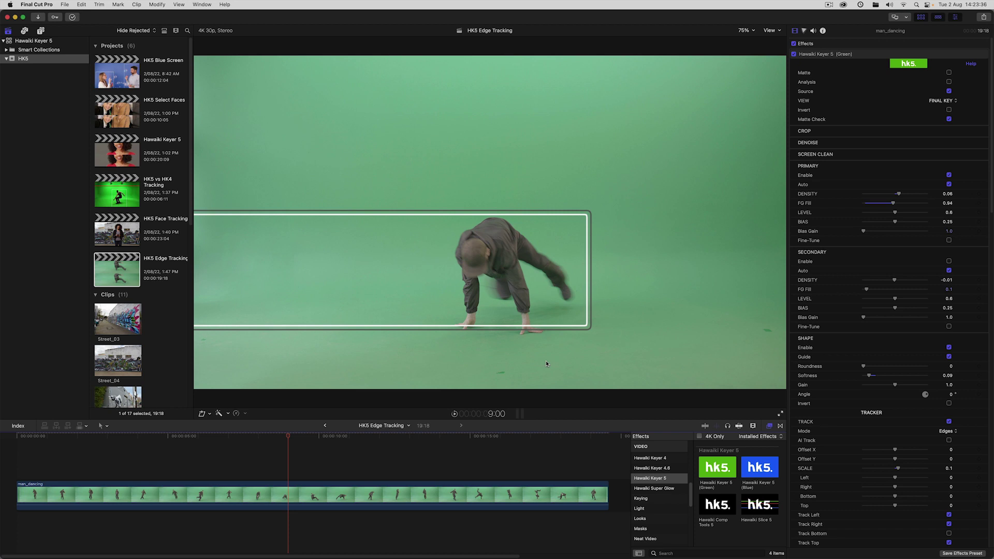
drag(228, 438, 192, 438)
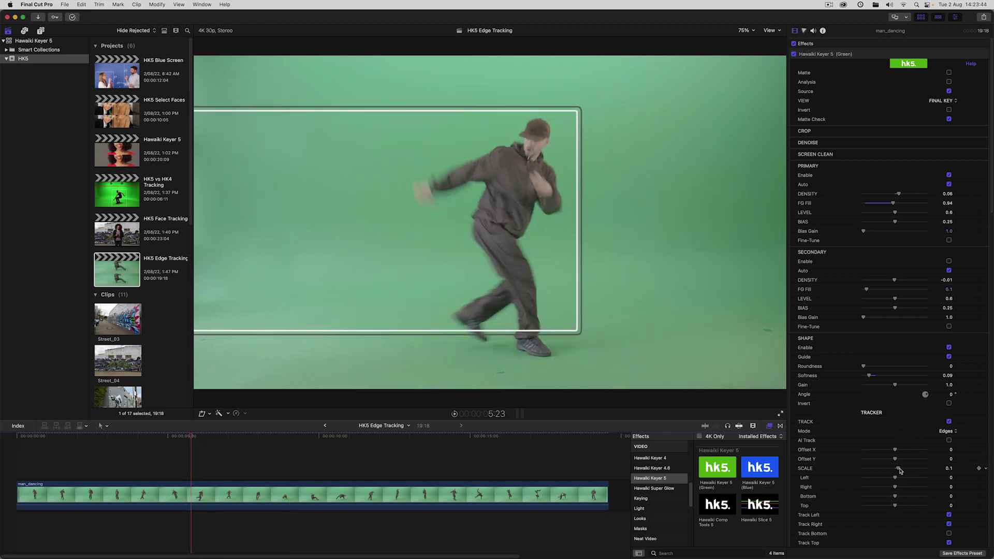
- Raise tracker scale to 0.24, set edge sensitivity to 0.5, and nudge Track Area Left inward
drag(900, 470, 903, 469)
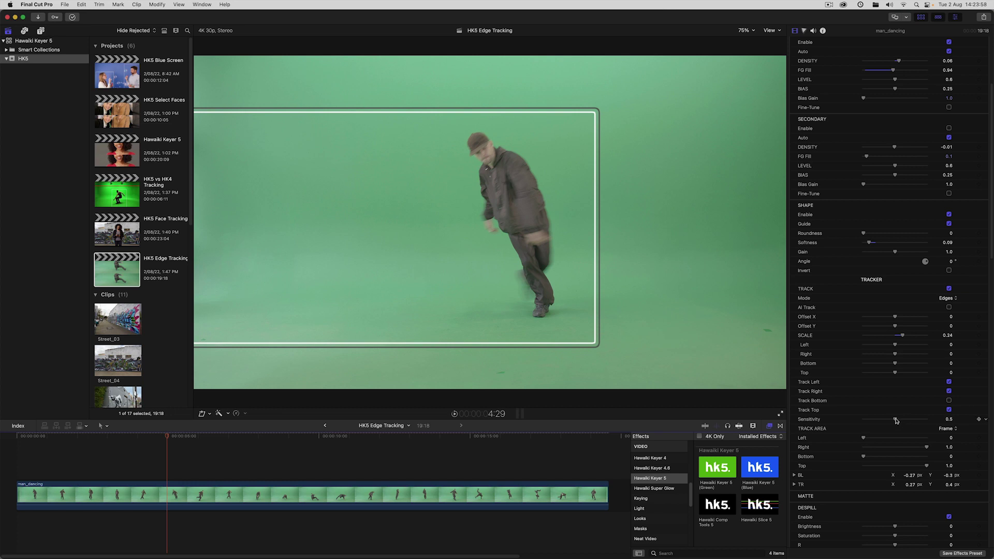
drag(895, 421, 887, 421)
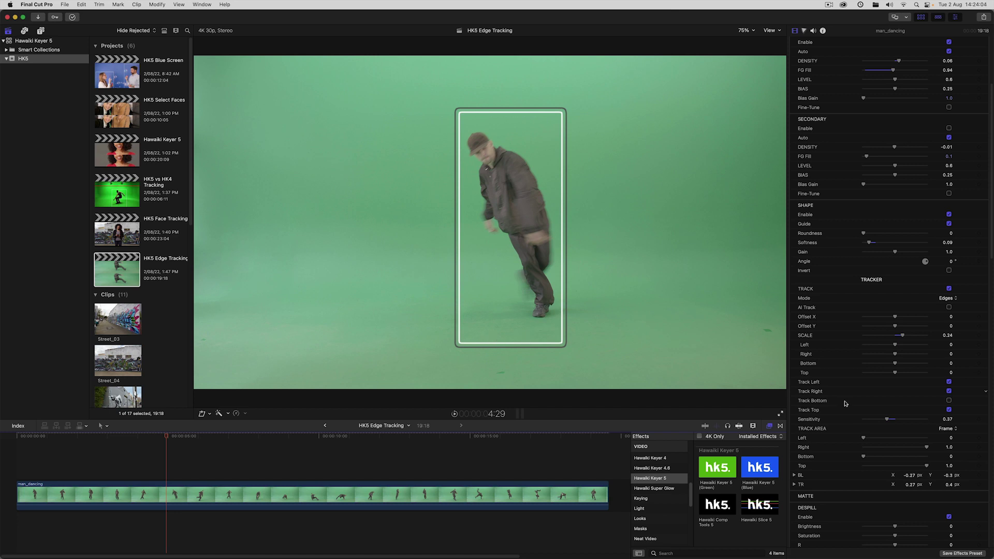
click(946, 420)
text(0.5)
key(Return)
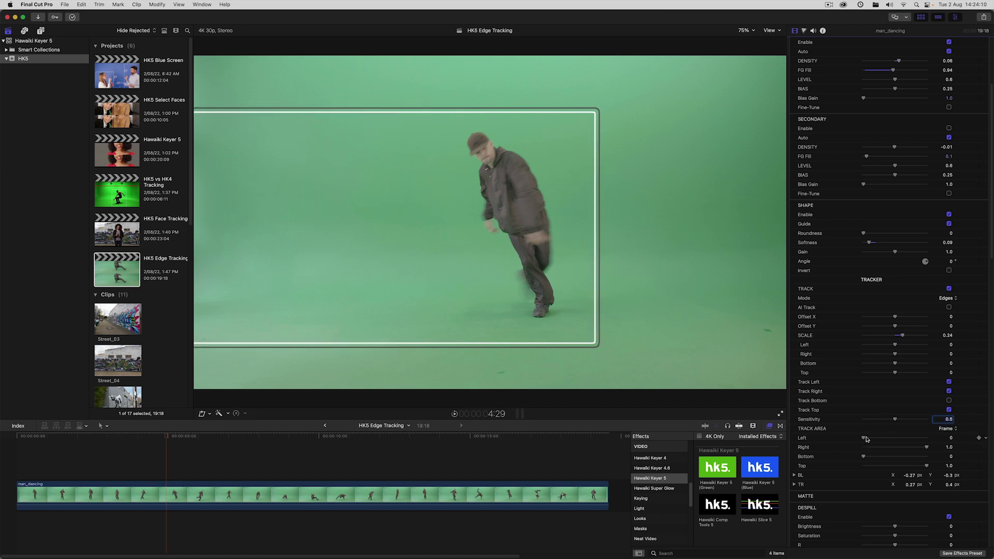
drag(864, 437, 870, 439)
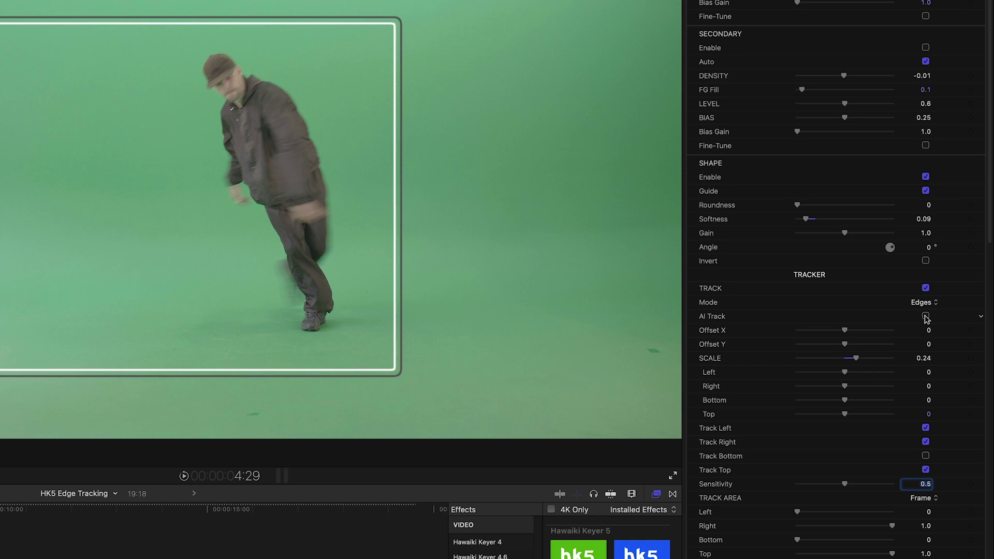
- Turn on AI Track in the TRACKER section so the box hugs the dancer
click(926, 316)
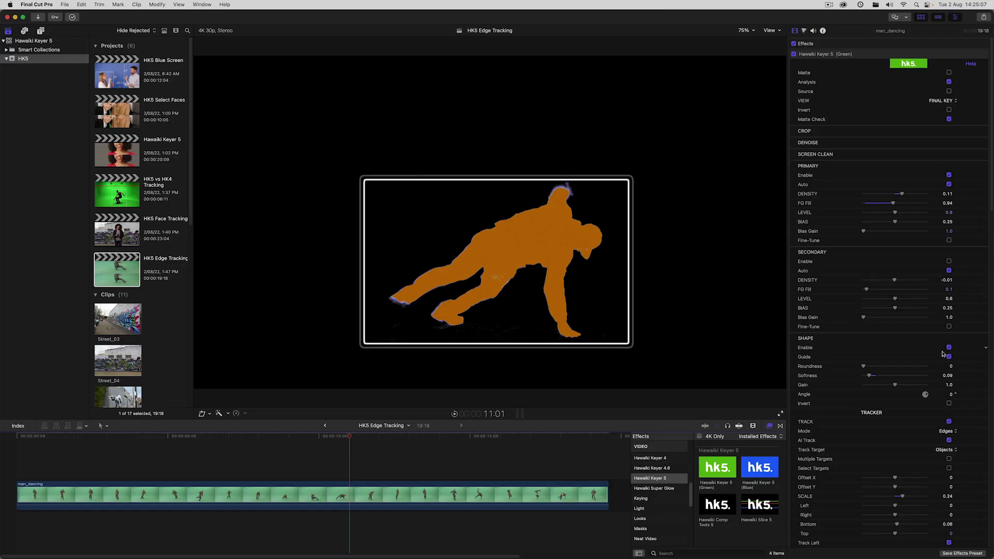
- Disable the shape mask and raise primary density to about 0.47 for a black background matte
click(950, 348)
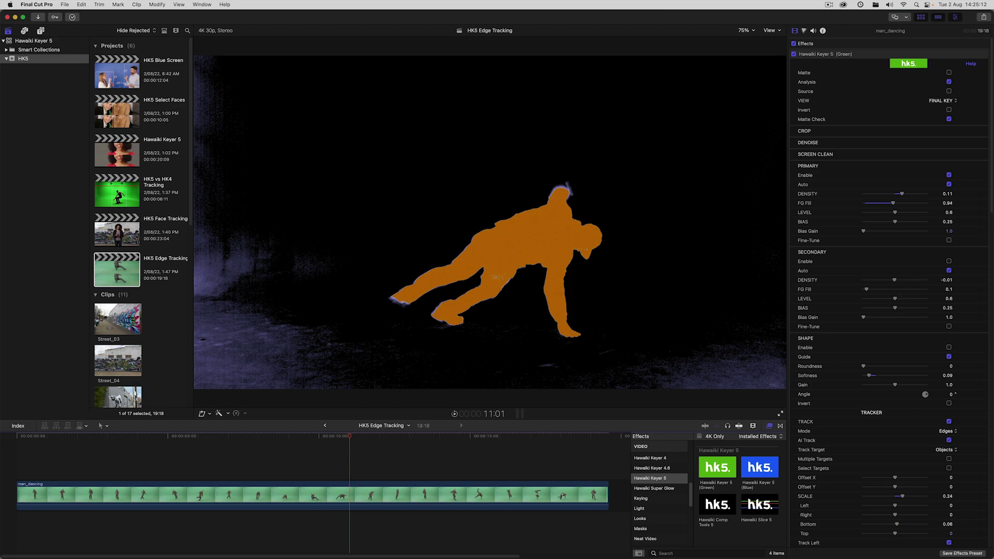
mouse_move(908, 198)
mouse_down()
mouse_move(927, 197)
mouse_move(898, 197)
mouse_up()
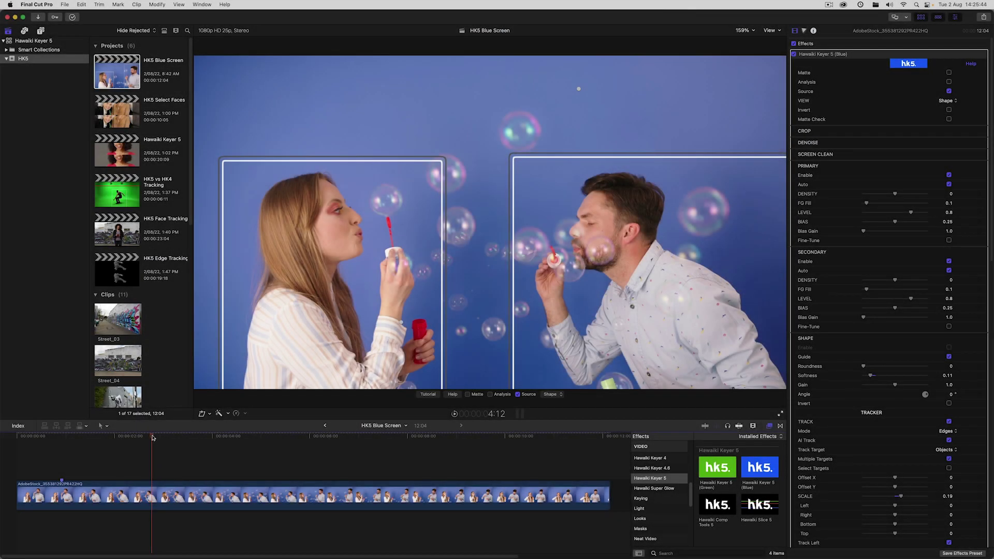
- Scrub through the bubbles clip to confirm both bubble-blowers are boxed separately
drag(152, 437, 274, 448)
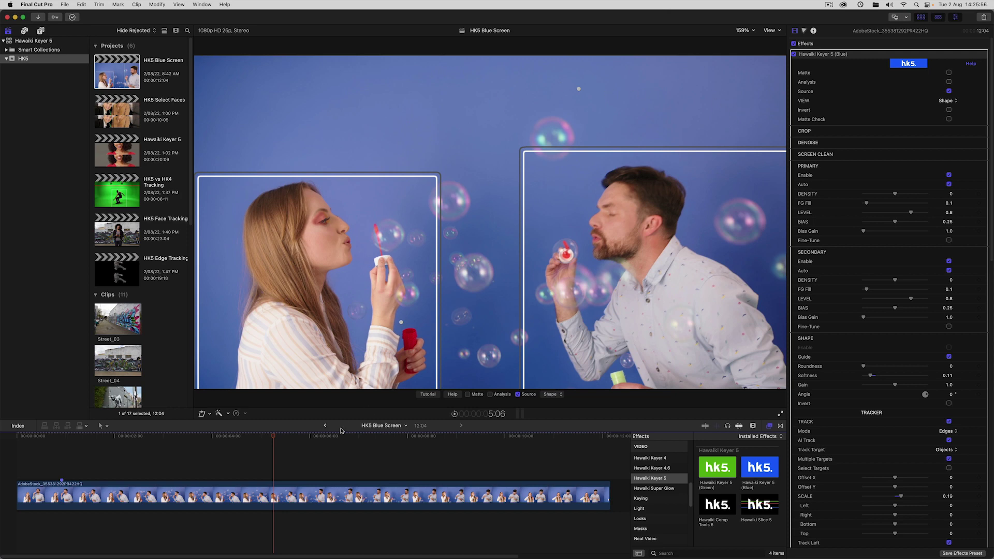
drag(278, 438, 548, 450)
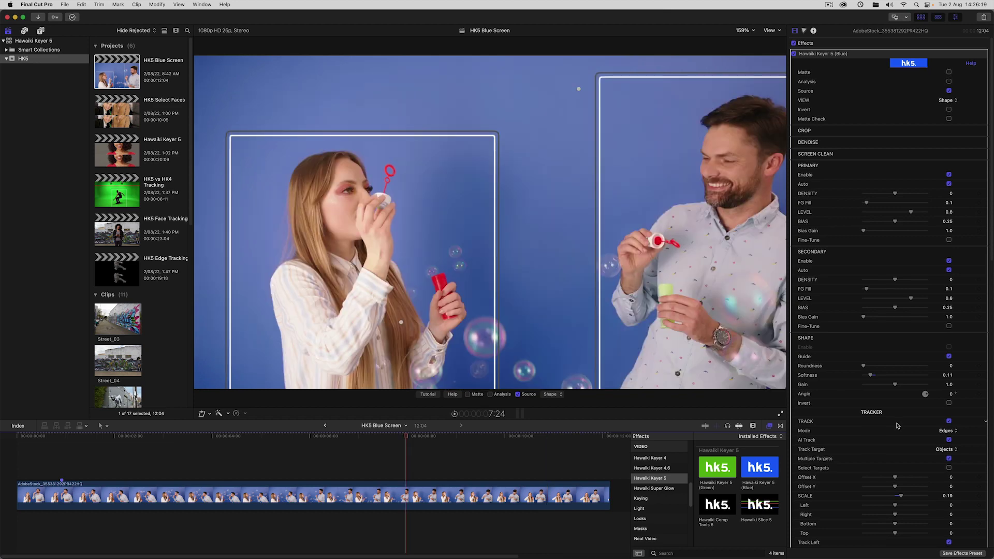
scroll(894, 424, down, 5)
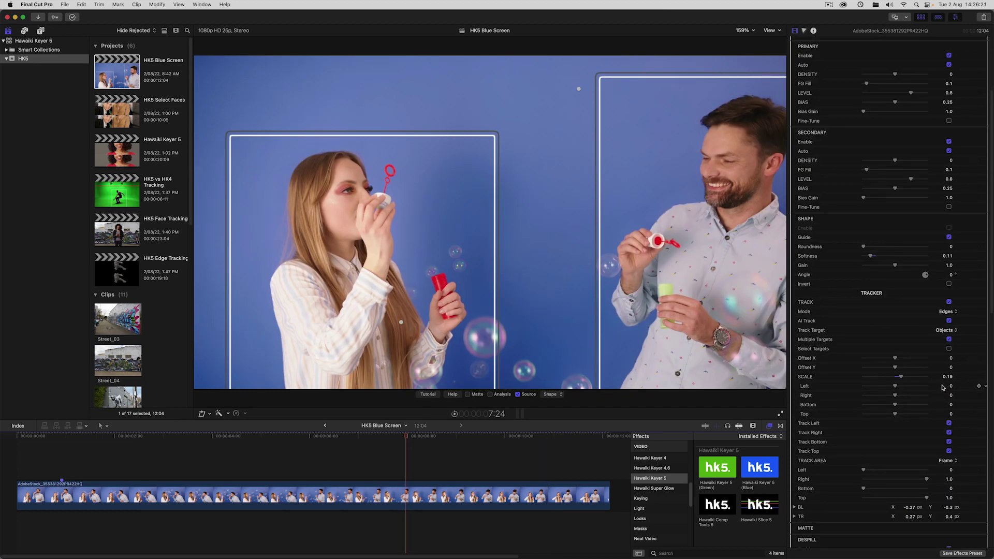
- Enable Select Targets, keep the woman as Target 1, and switch to single-target tracking
click(948, 348)
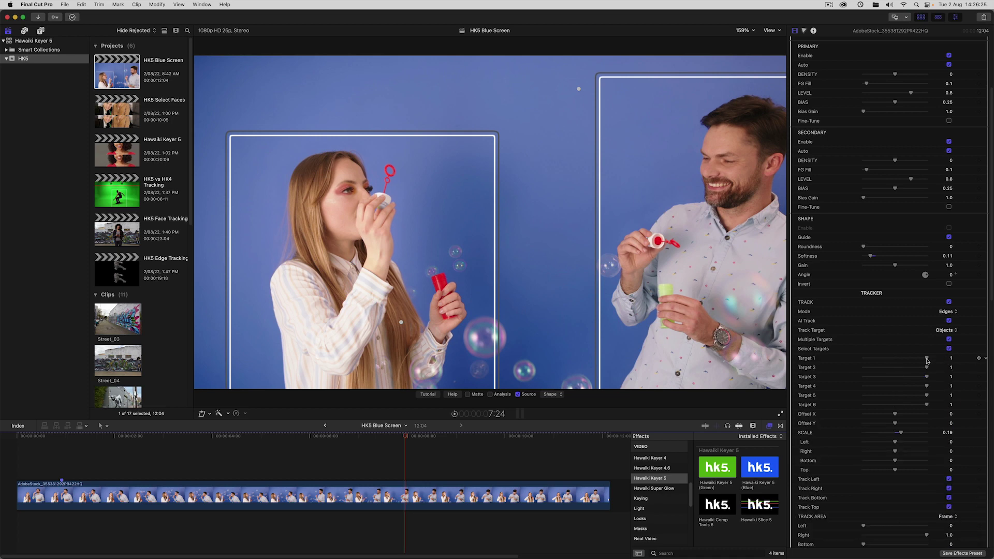
drag(927, 359, 795, 364)
drag(404, 437, 357, 440)
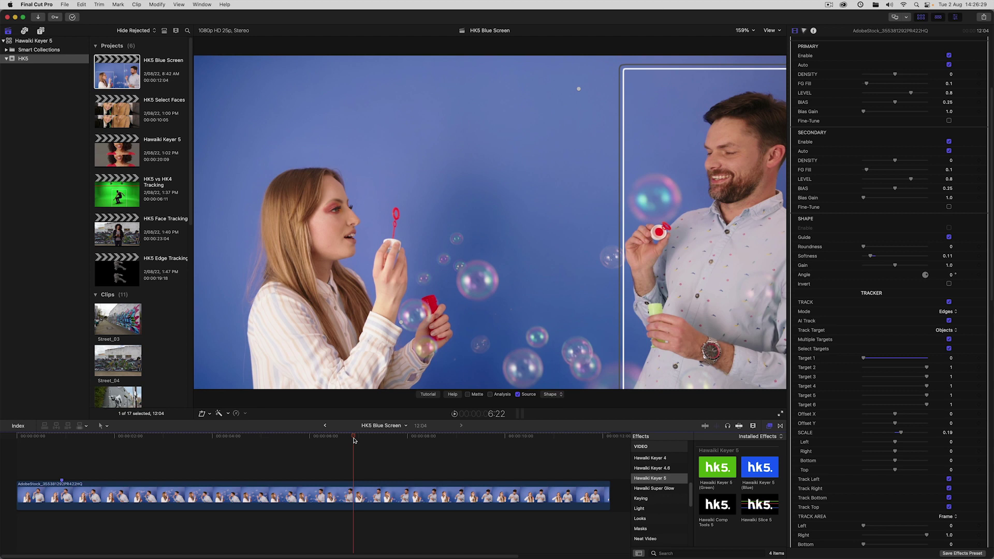
click(925, 357)
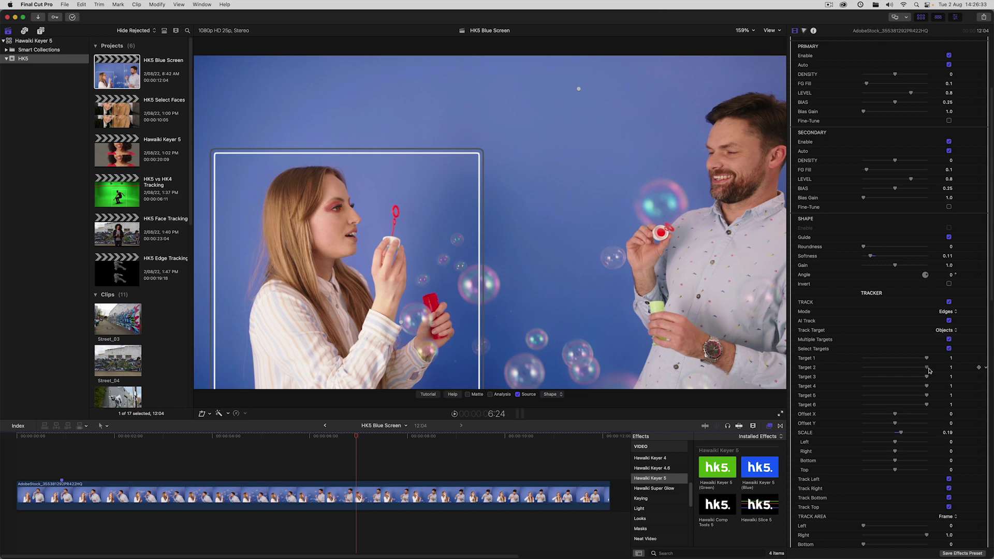
click(949, 339)
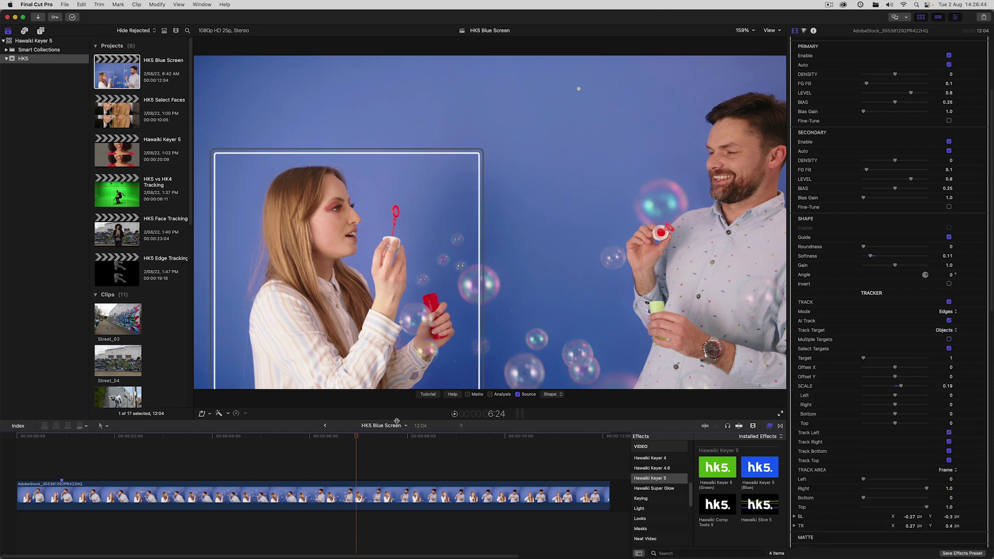
drag(358, 436, 313, 428)
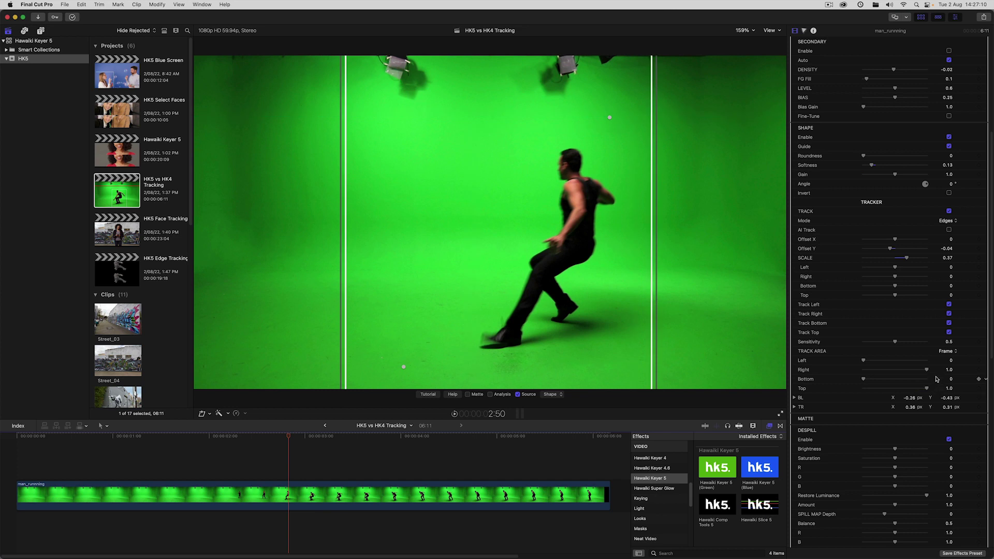
- In the Analysis view, enable crop with Right at 1.0 and Top lowered to about 0.82
scroll(930, 351, up, 5)
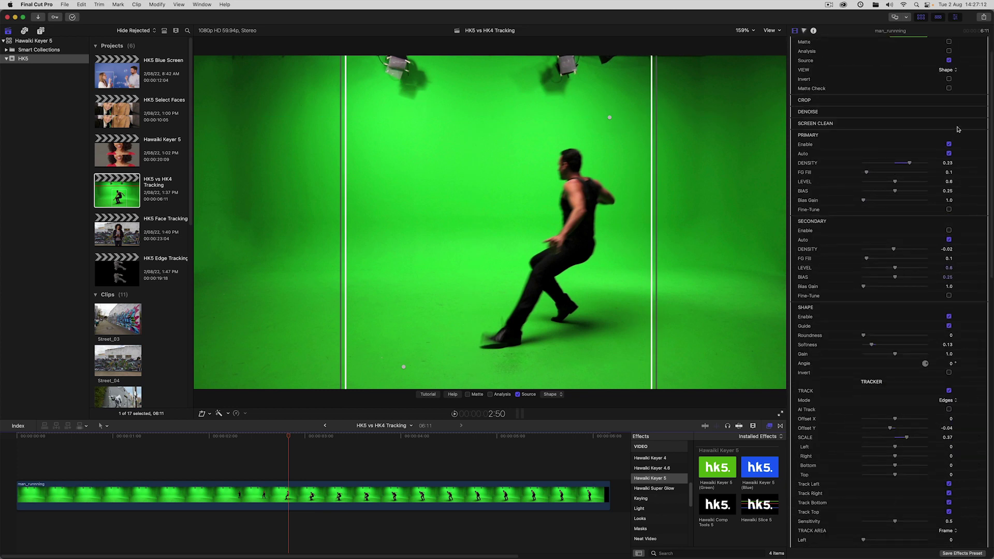
scroll(942, 98, up, 2)
click(949, 82)
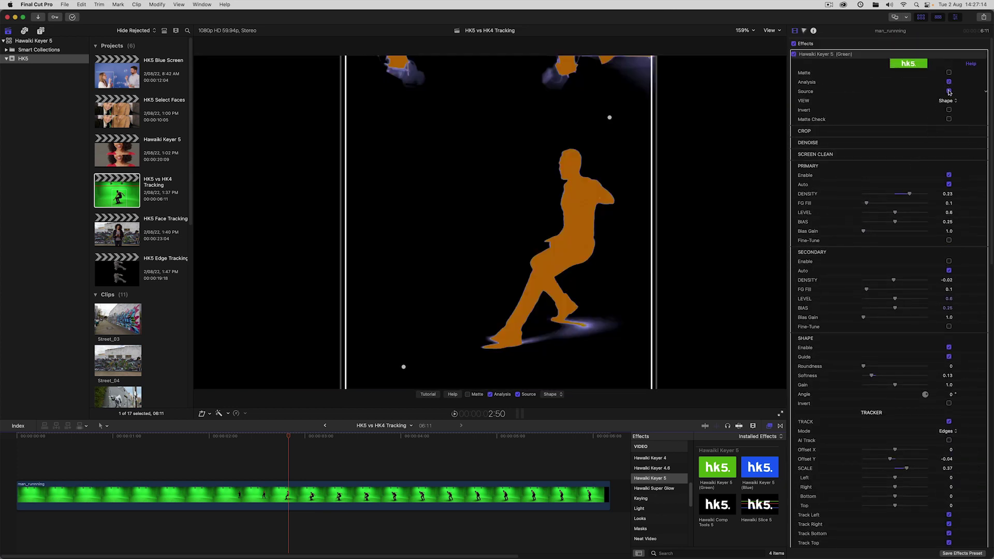
click(975, 132)
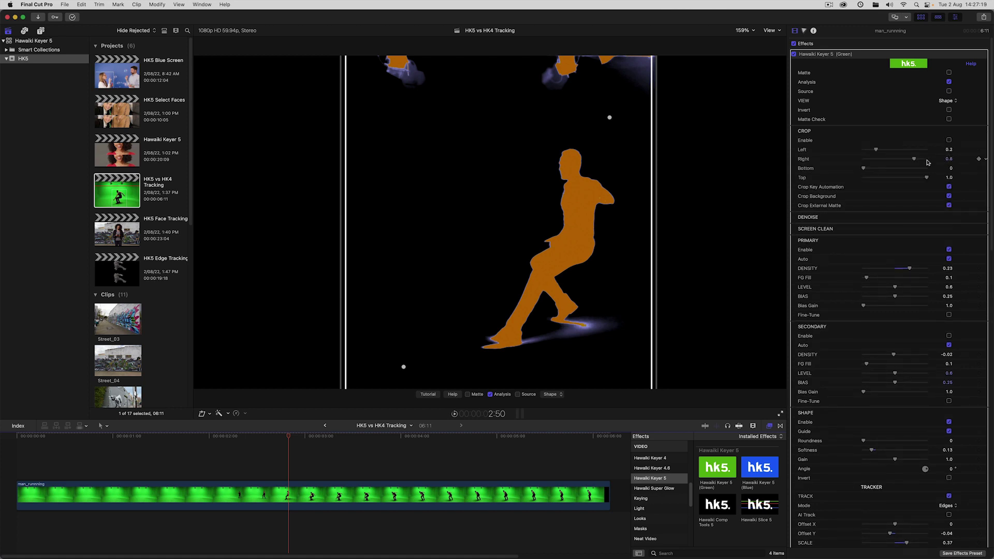
drag(920, 158, 926, 159)
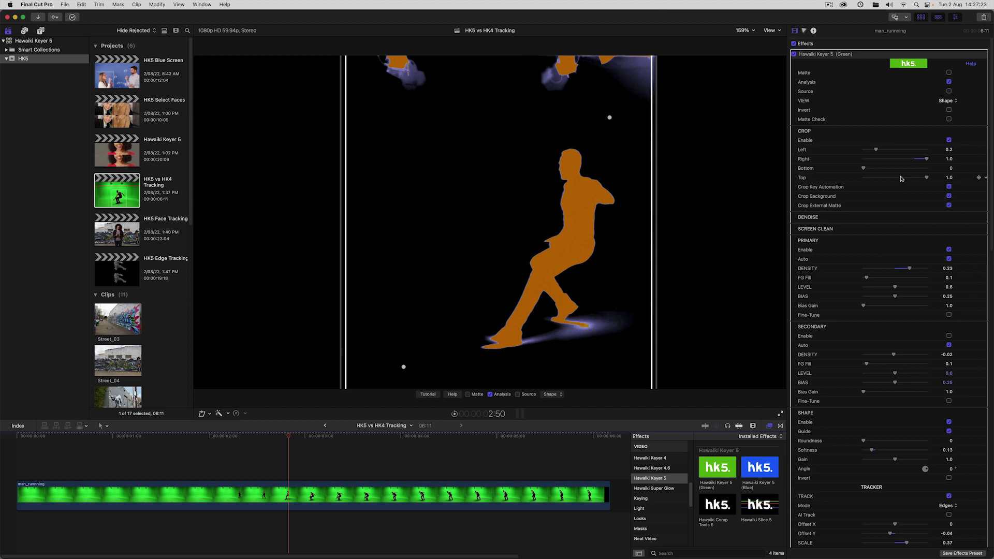
drag(925, 178, 920, 178)
- Show the source footage, set Track Area to Crop, and pull its Left edge slightly inward
click(949, 92)
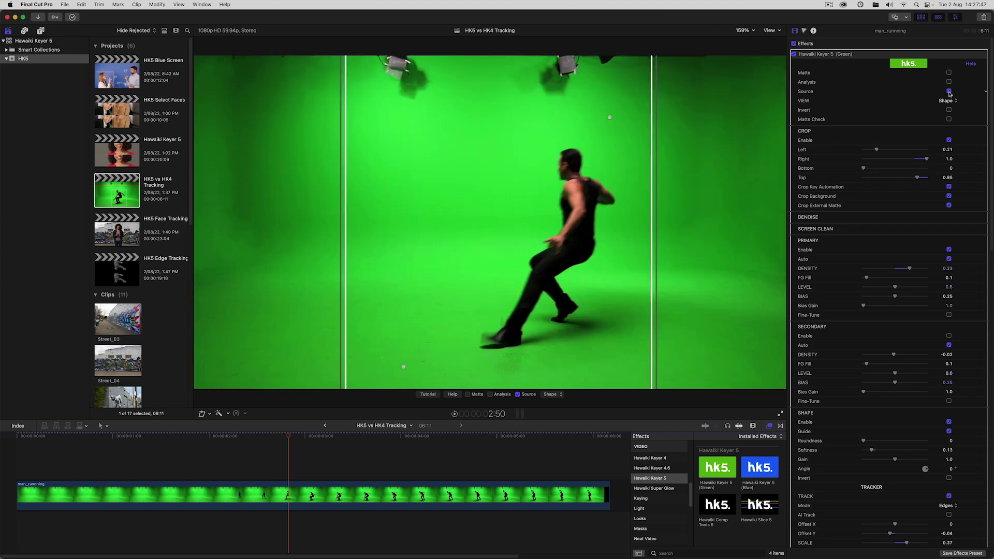
scroll(895, 337, down, 10)
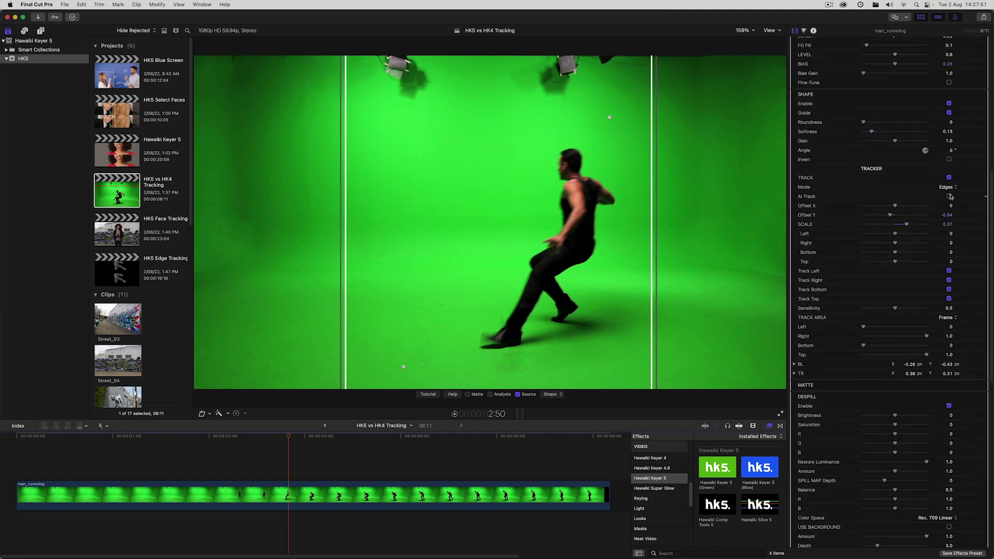
click(946, 320)
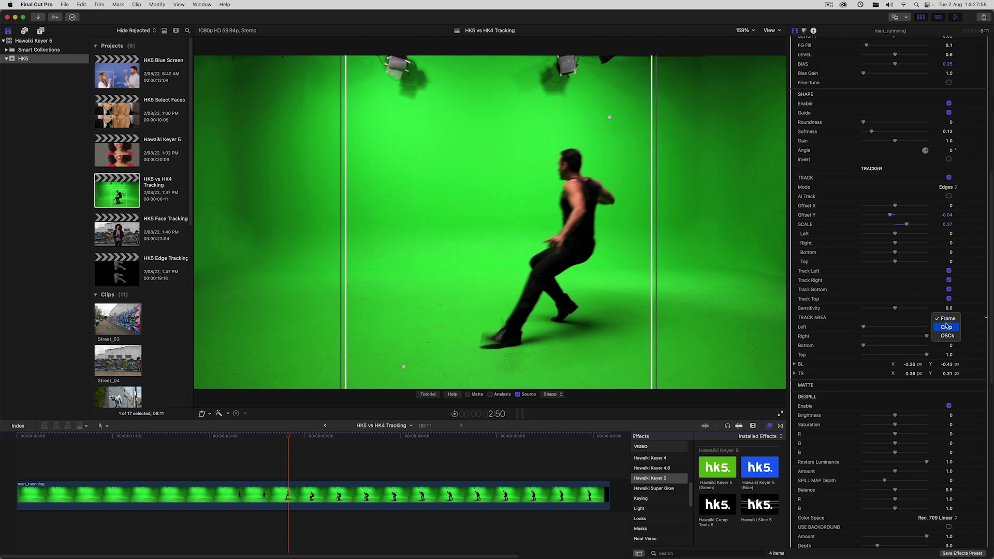
click(946, 327)
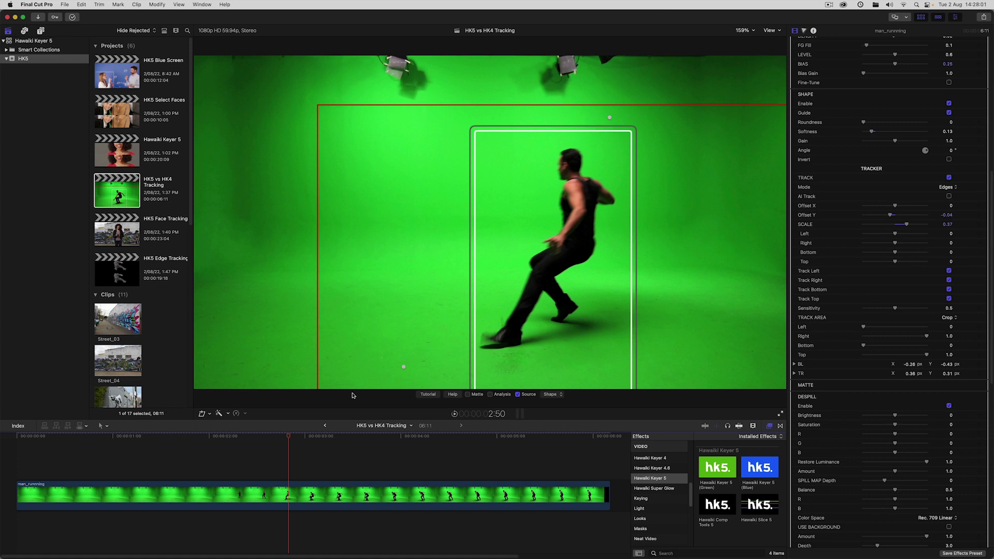
drag(288, 435, 500, 446)
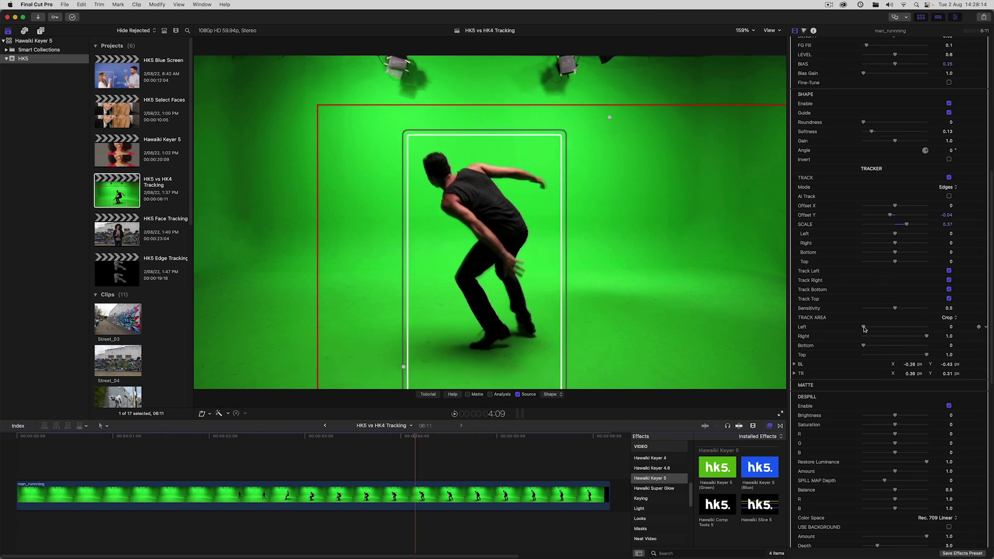
drag(863, 327, 870, 327)
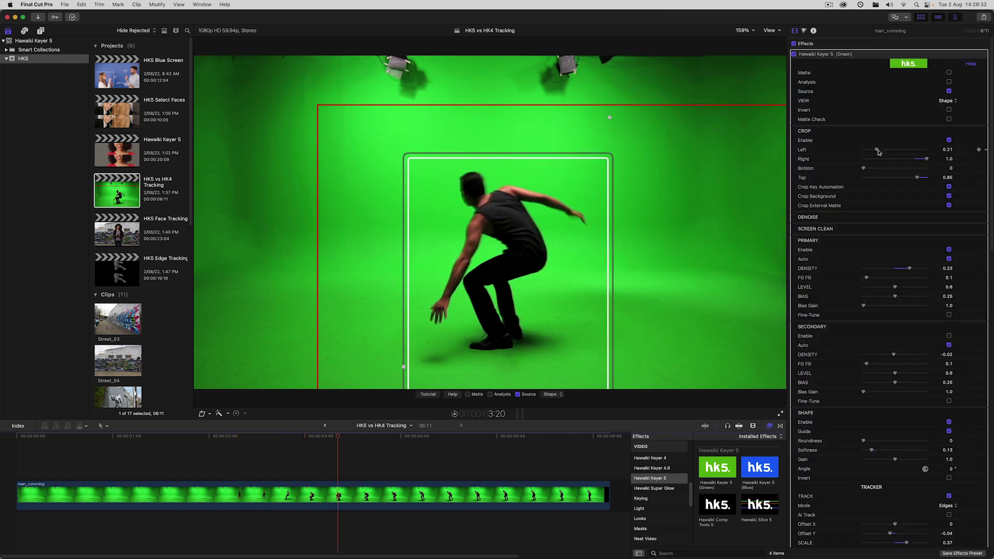
- Tighten the crop to Left 0.33 and Top 0.8, then replay the man's entrance full screen to check tracking
drag(878, 150, 886, 149)
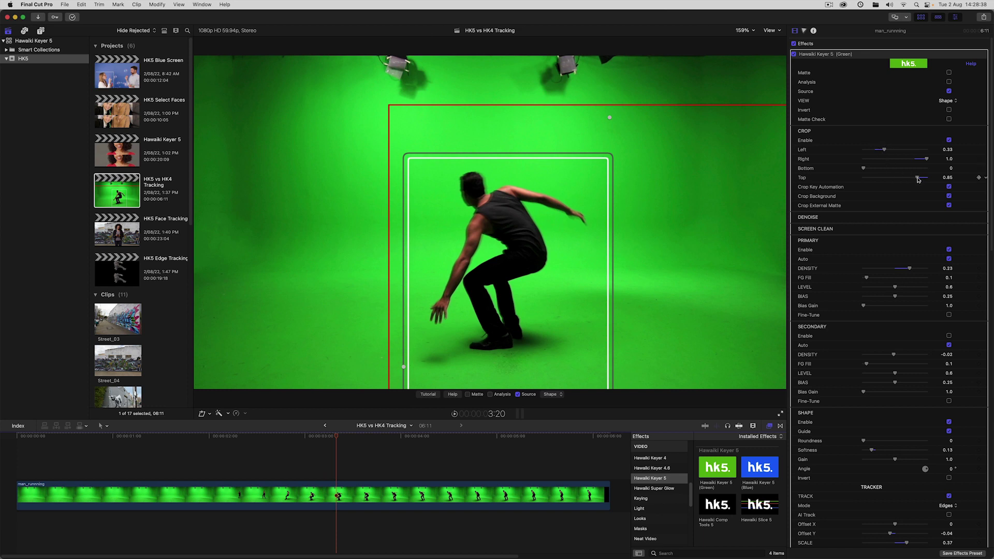
drag(919, 177, 915, 179)
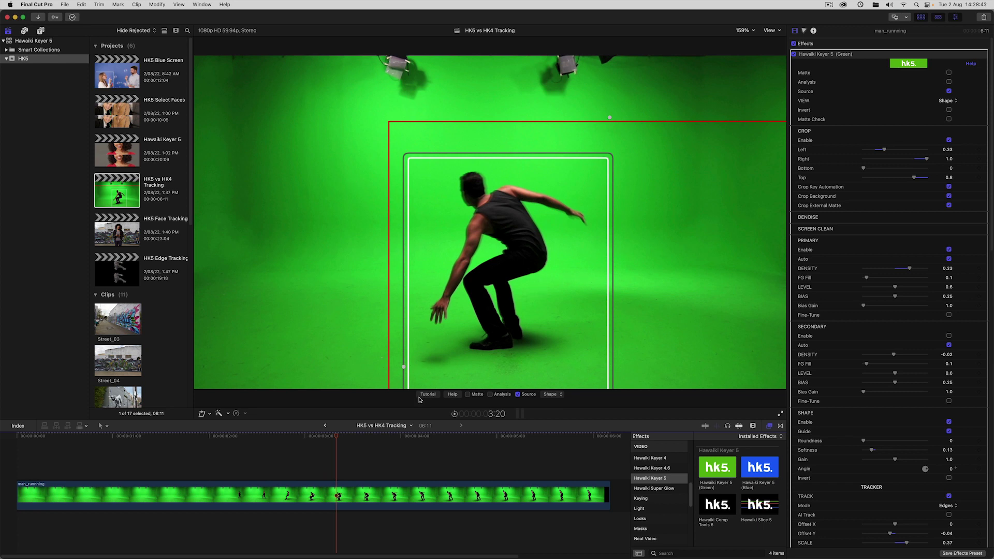
drag(337, 437, 247, 433)
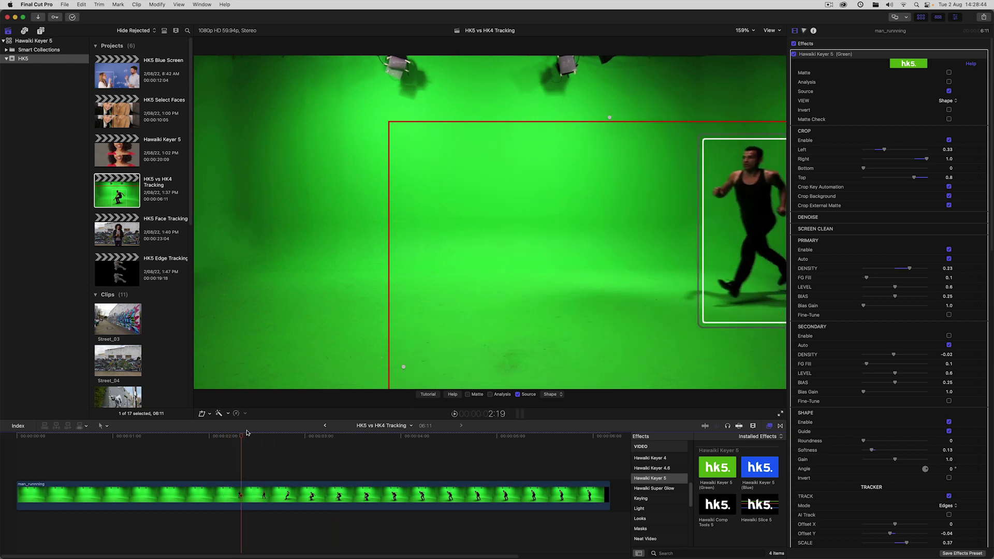
key(space)
key(super+shift+f)
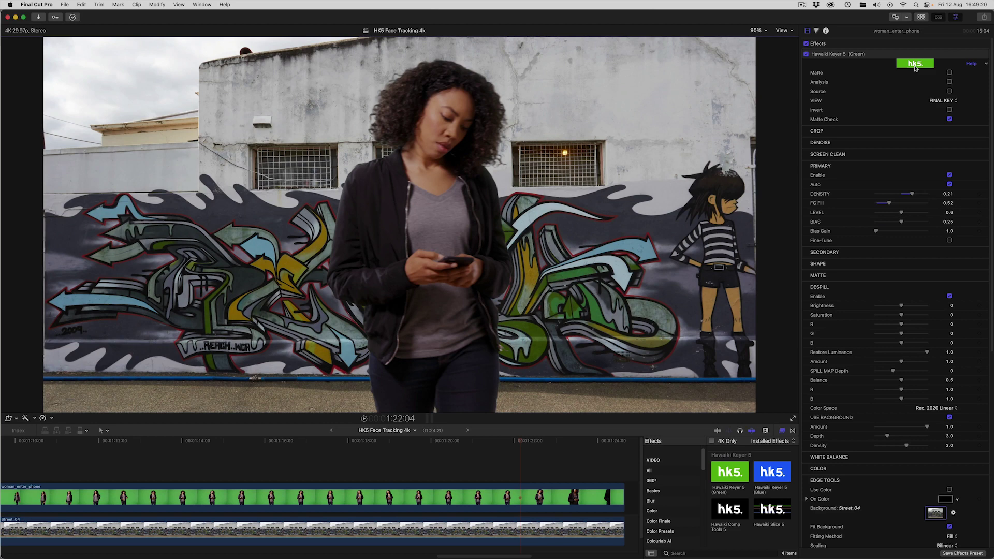
- Open the Hawaiki Keyer 5 help at the Tracking section of its What's New page
click(915, 66)
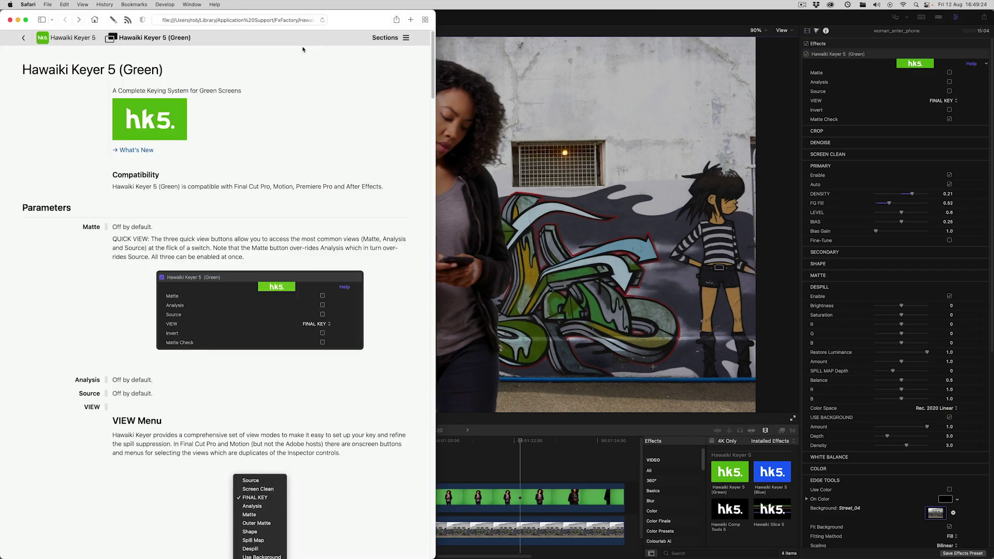
click(137, 150)
scroll(259, 259, down, 10)
scroll(259, 300, down, 20)
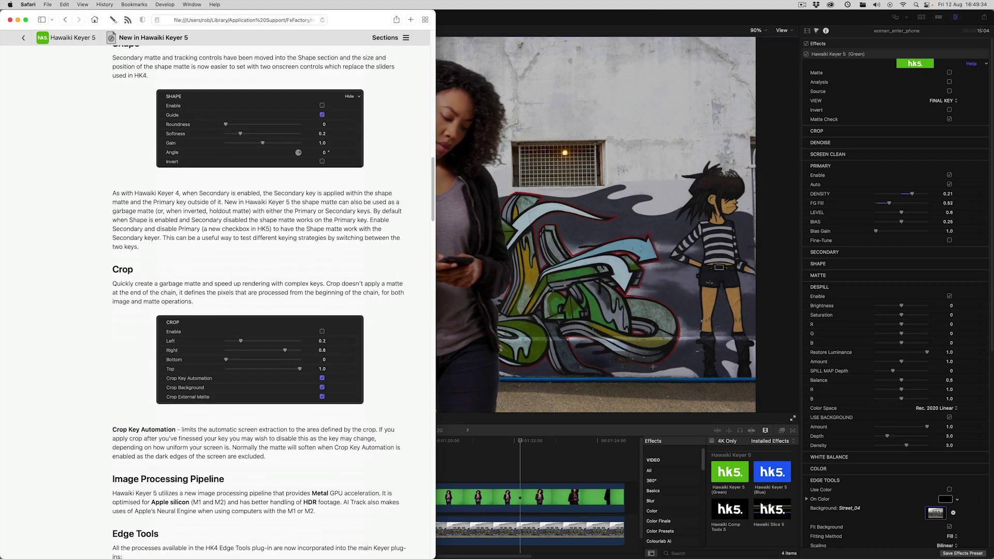
scroll(259, 259, down, 15)
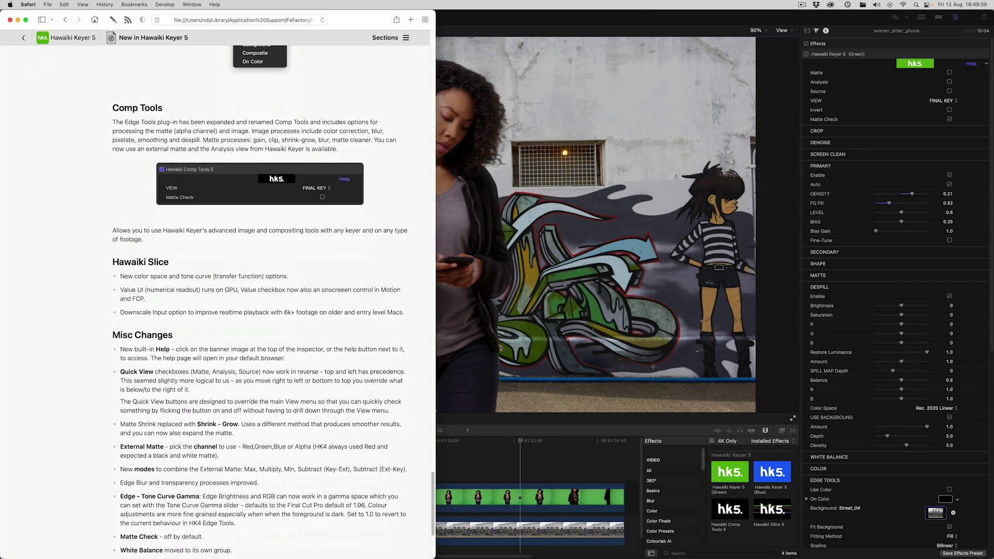
click(409, 38)
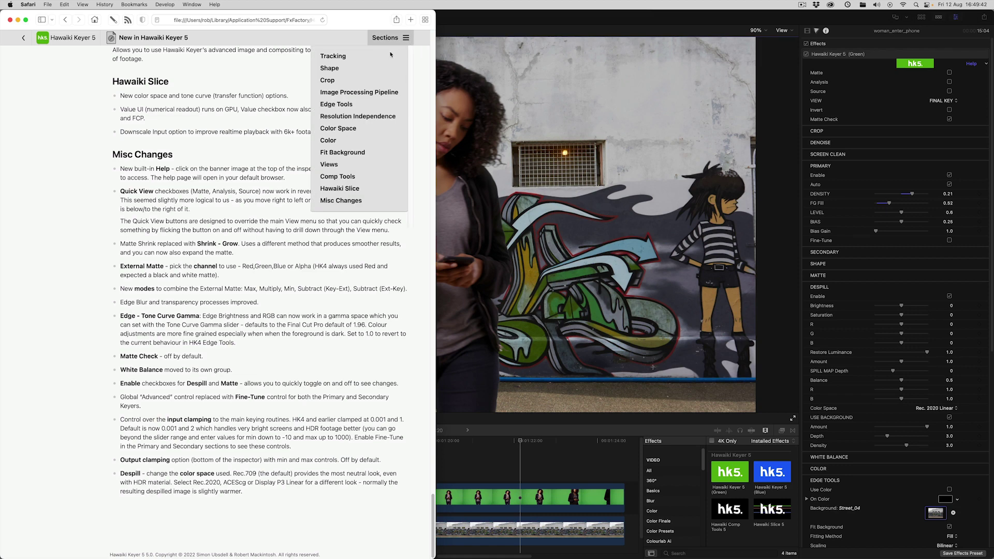
click(351, 56)
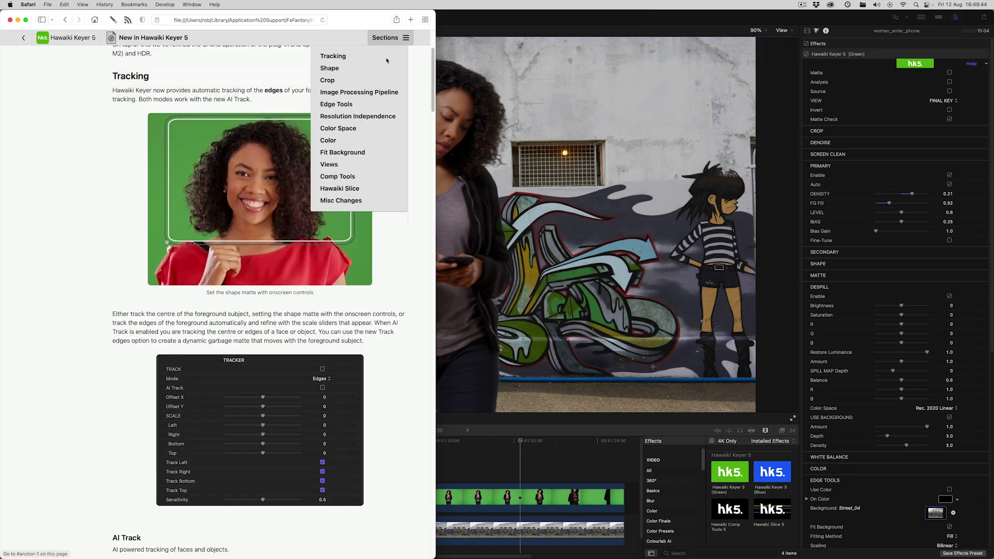